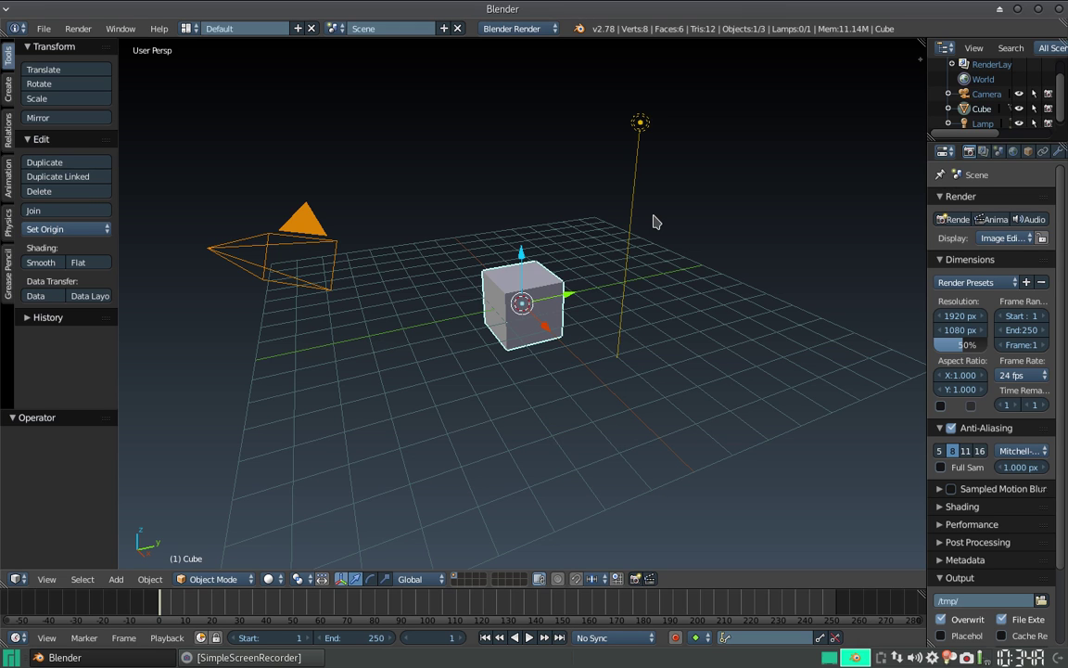
Raise the default cube straight up along Z to a height of 1.102
middle_click_drag(396, 278, 516, 288)
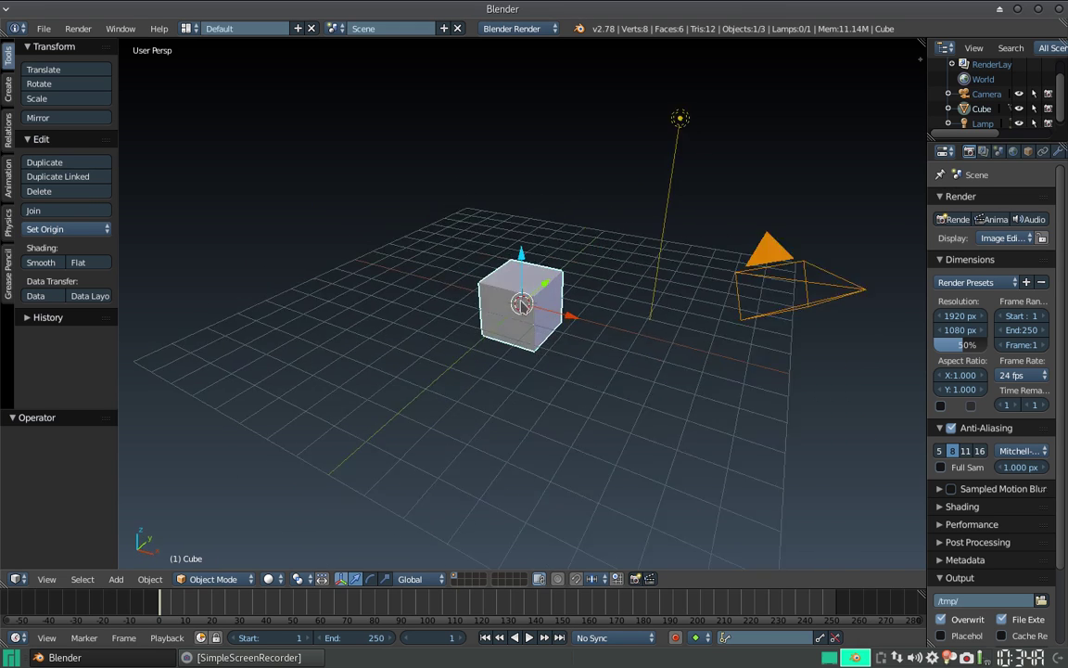
scroll(517, 288, "up", 3)
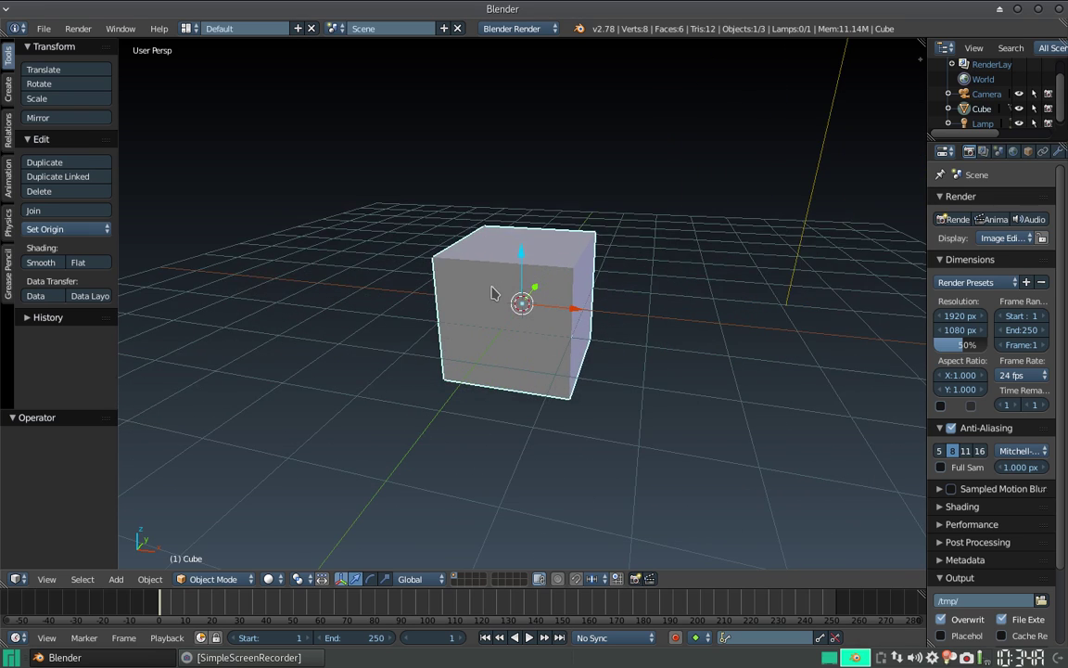
middle_click_drag(516, 288, 522, 264)
left_click_drag(522, 260, 525, 209)
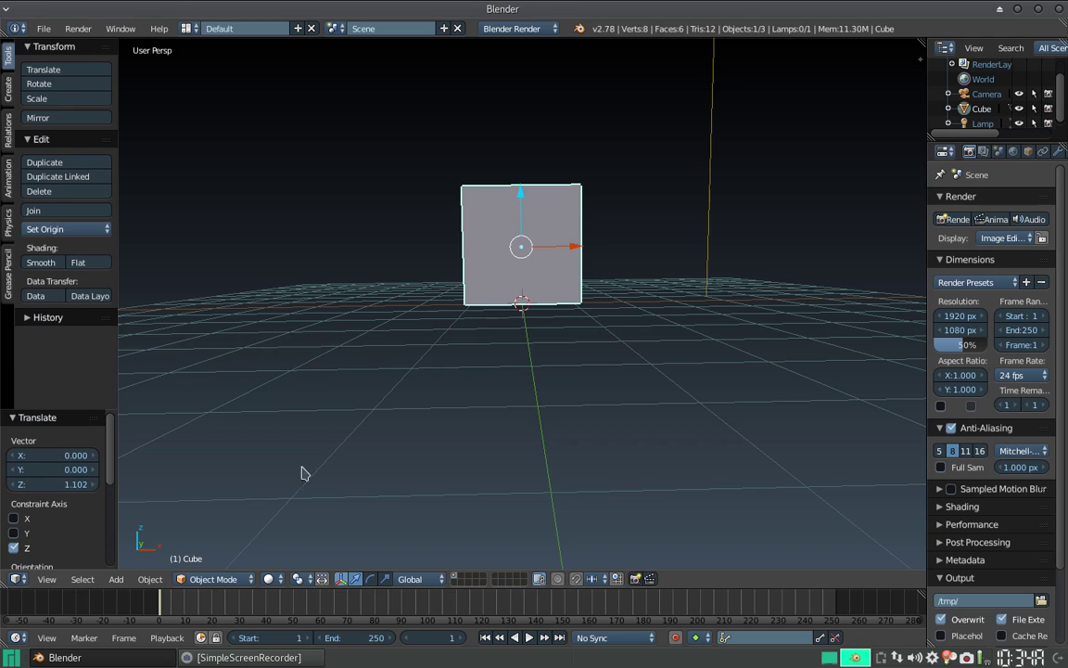
Set the render engine to Cycles Render, previewing in Rendered shading before returning to Solid
left_click(269, 578)
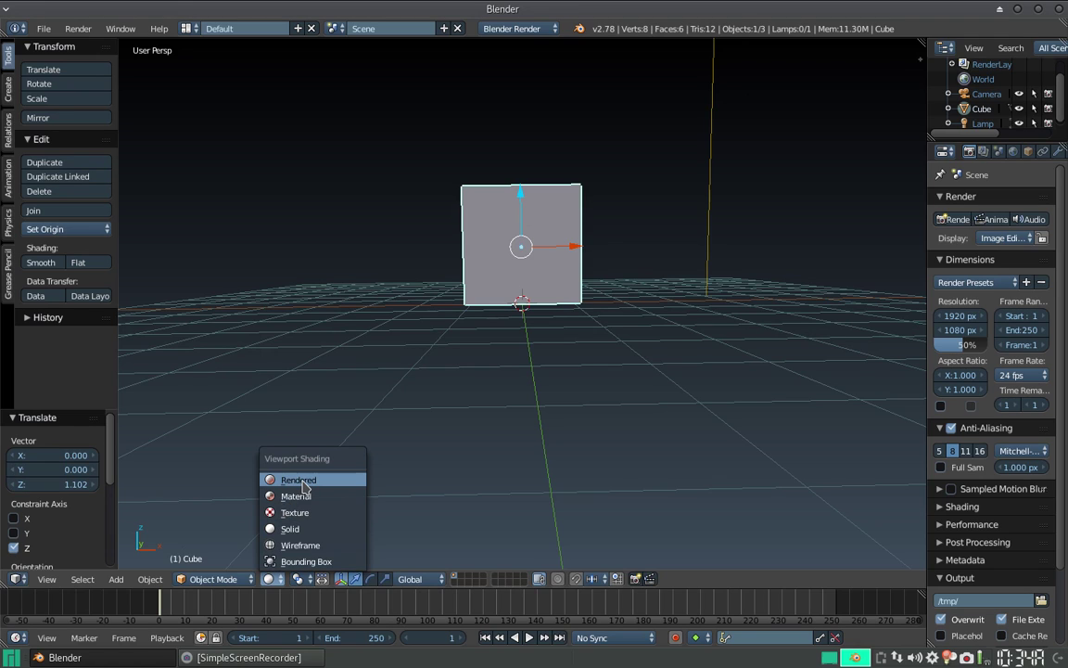
left_click(301, 481)
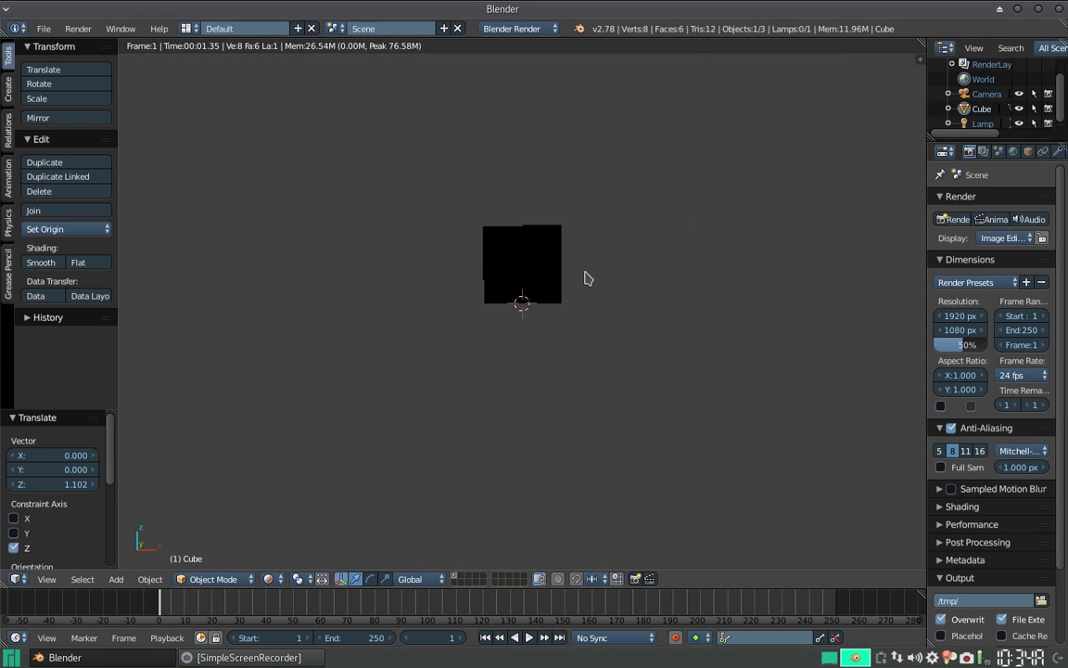
left_click(533, 30)
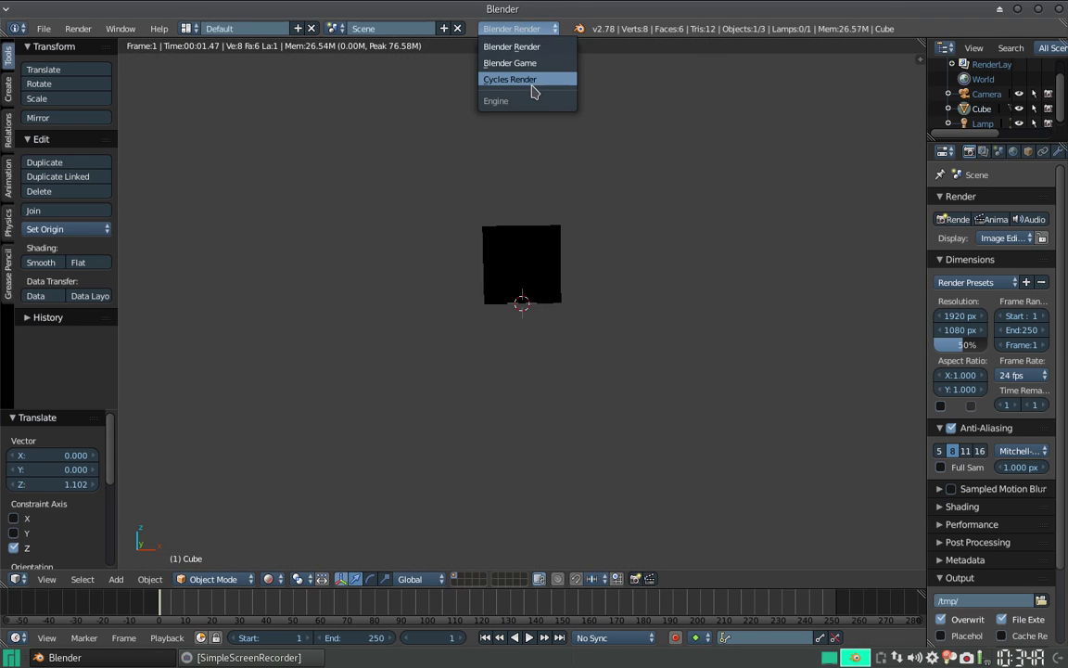
left_click(526, 82)
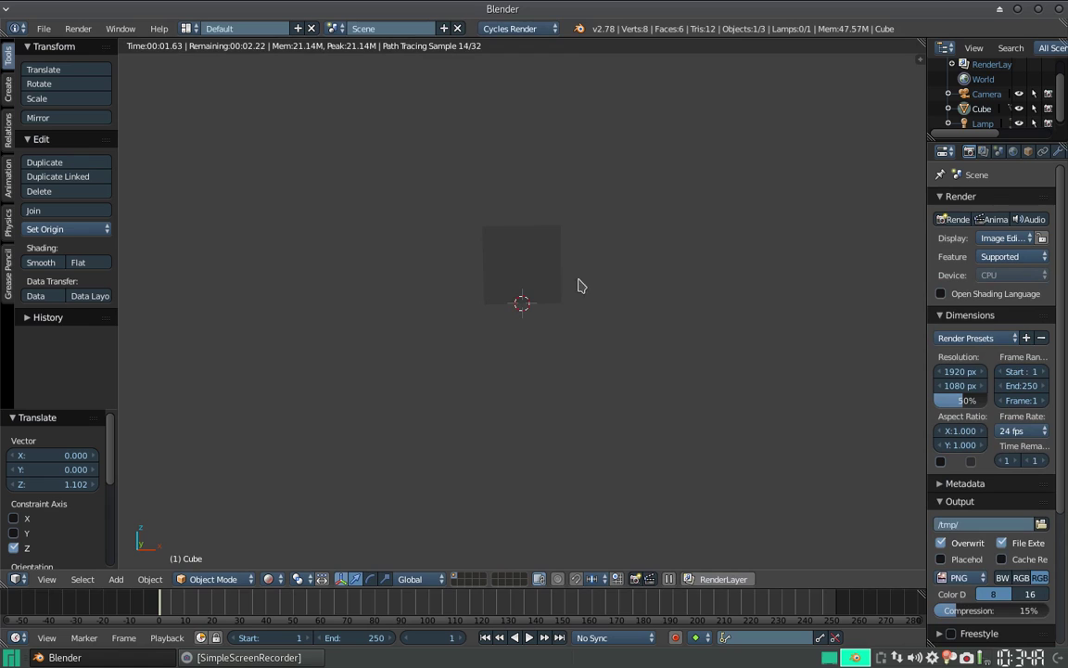
left_click(268, 579)
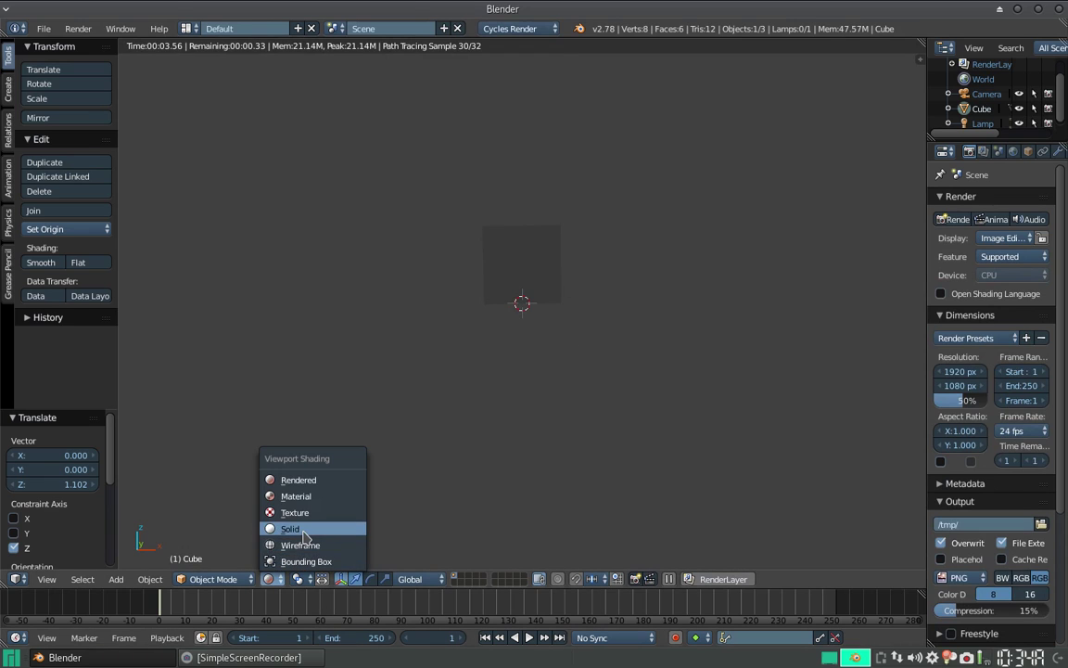
left_click(294, 526)
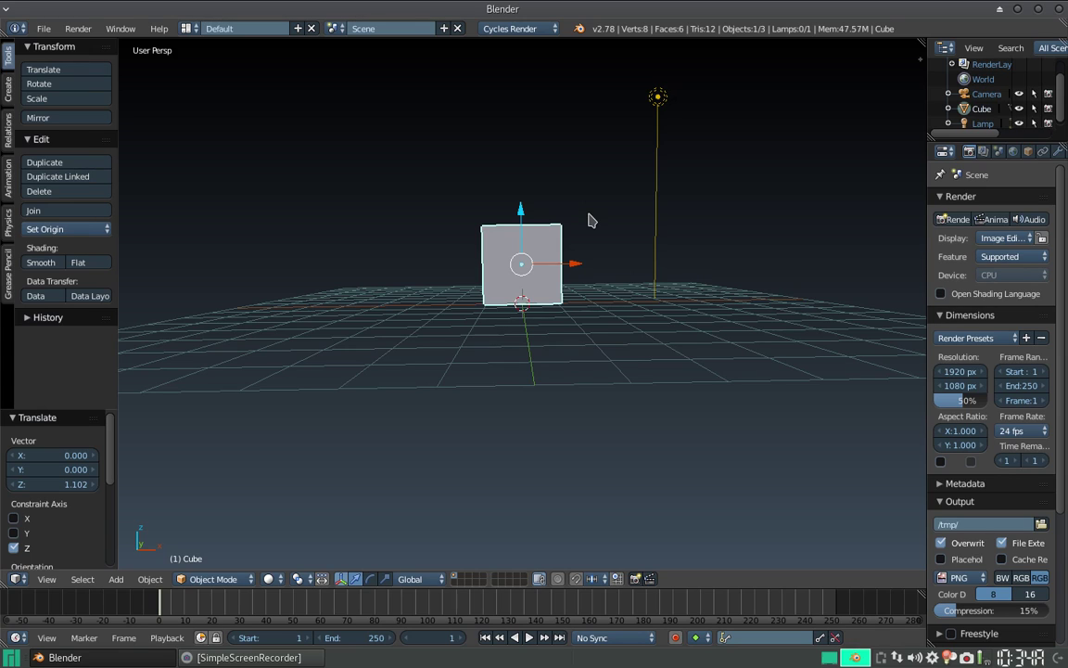
scroll(1001, 153, "down", 2)
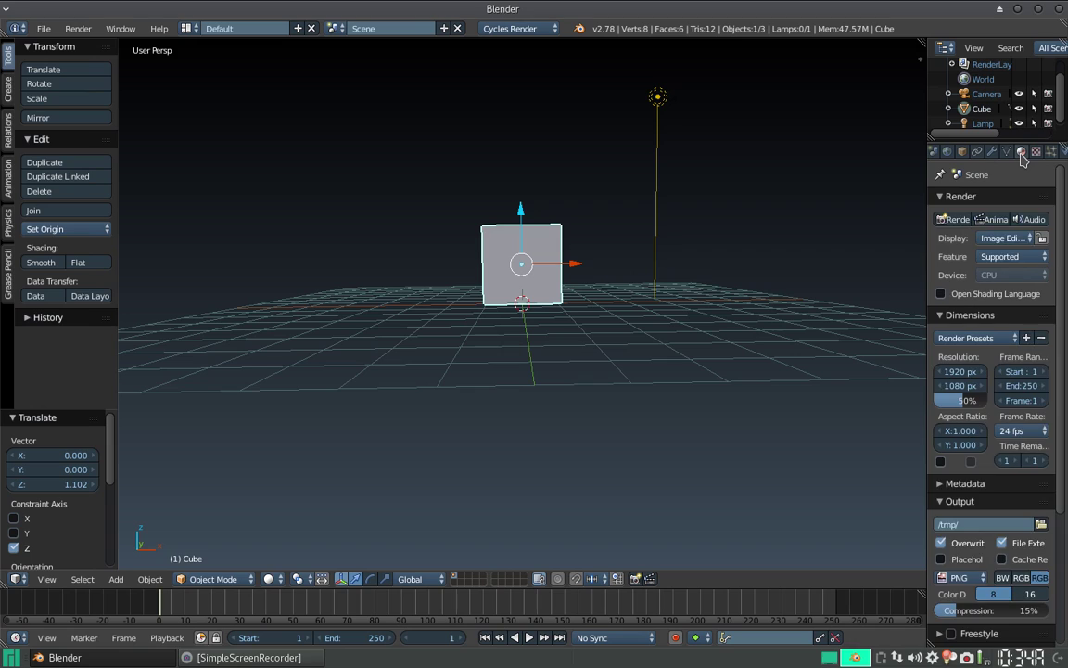
Enable nodes on the cube's material and set its diffuse colour to green
left_click(1021, 153)
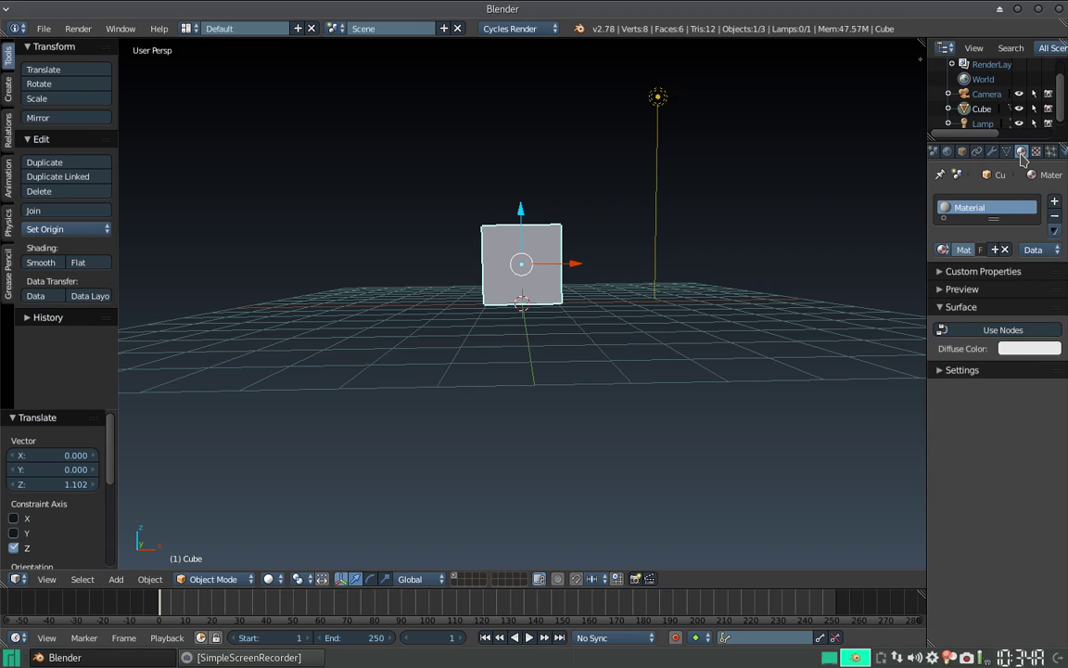
left_click(1019, 334)
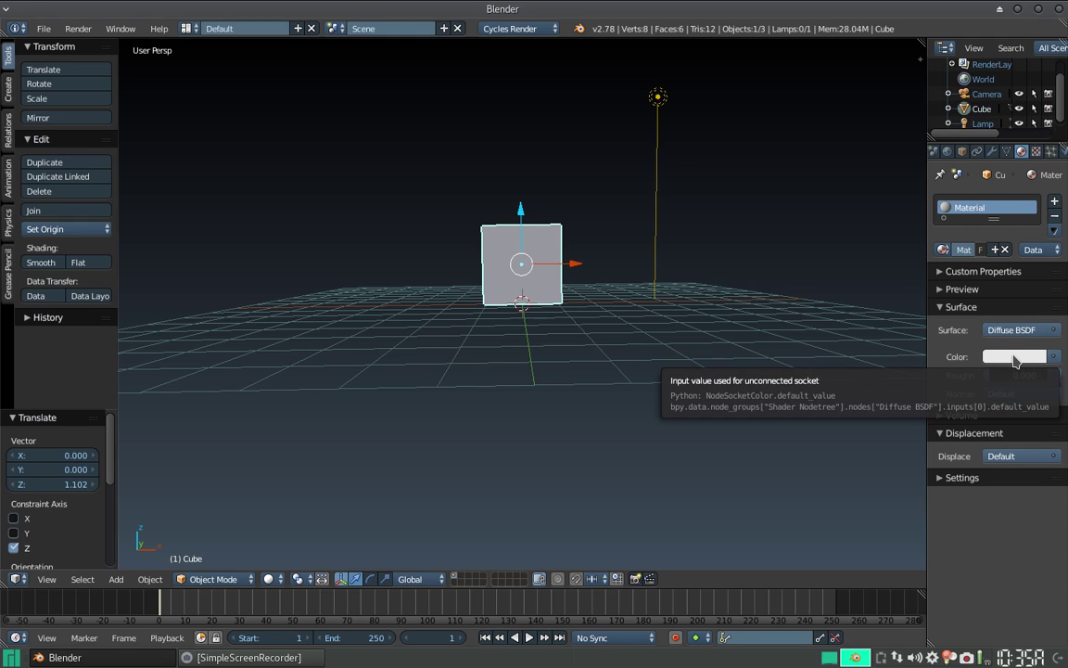
left_click(1016, 358)
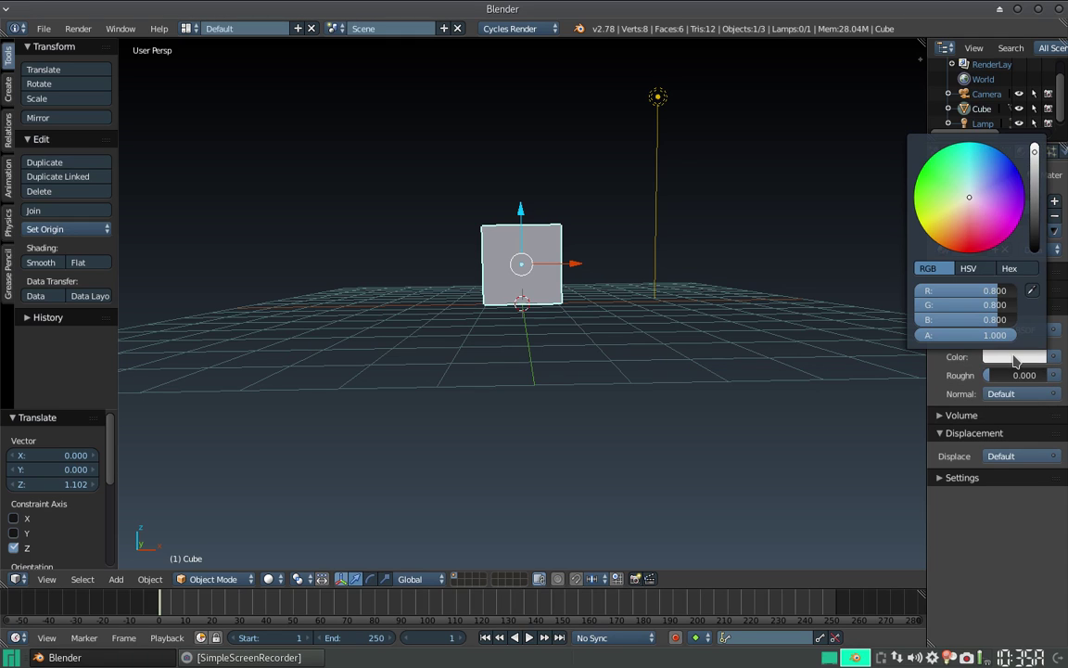
left_click(949, 189)
left_click(951, 185)
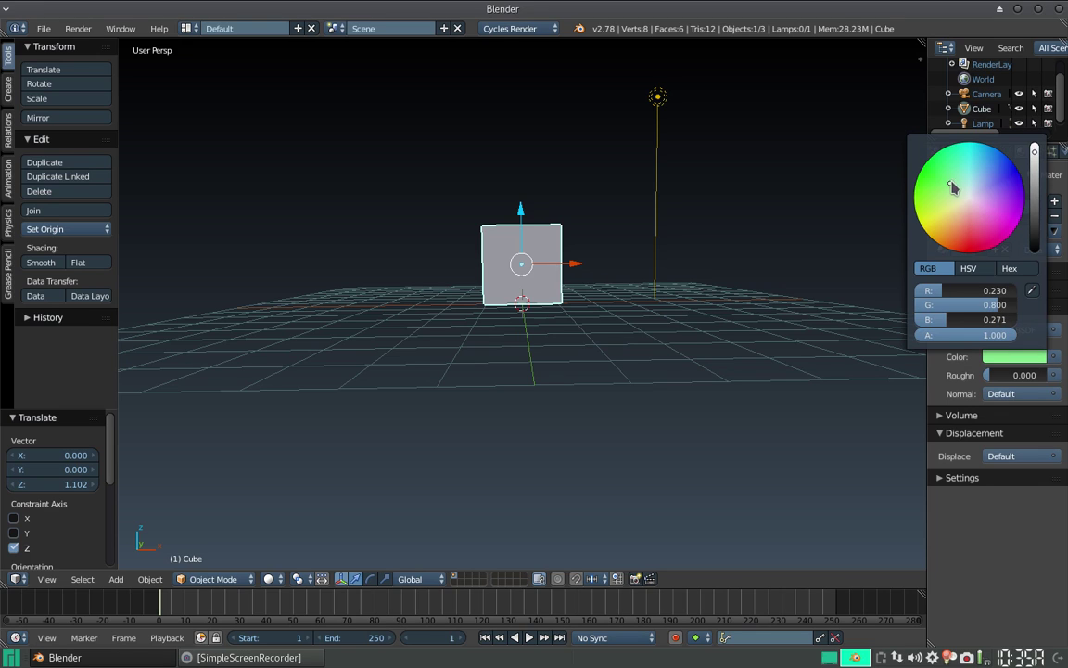
Switch the viewport to Material shading to preview the green cube
left_click(296, 582)
left_click(270, 452)
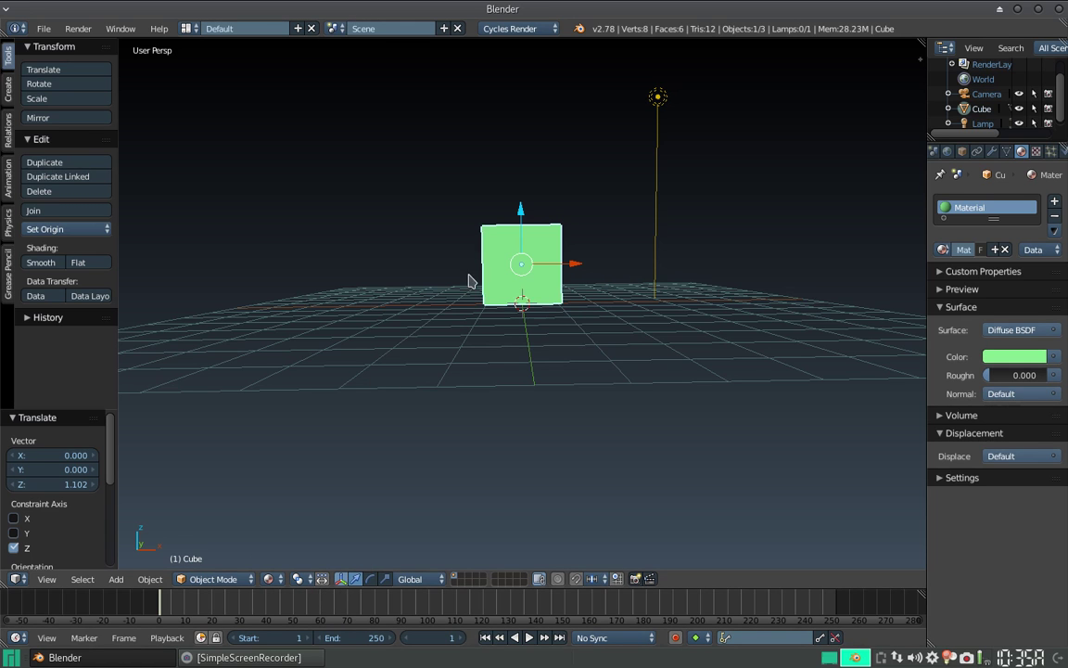
mouse_move(636, 233)
middle_mouse_down()
mouse_move(519, 270)
mouse_move(584, 298)
mouse_move(601, 248)
middle_mouse_up()
Add a Suzanne monkey, move it right and up to Z 2.151, and tilt it 9.7° on Y
scroll(519, 270, "up", 3)
key("shift+a")
left_click(660, 376)
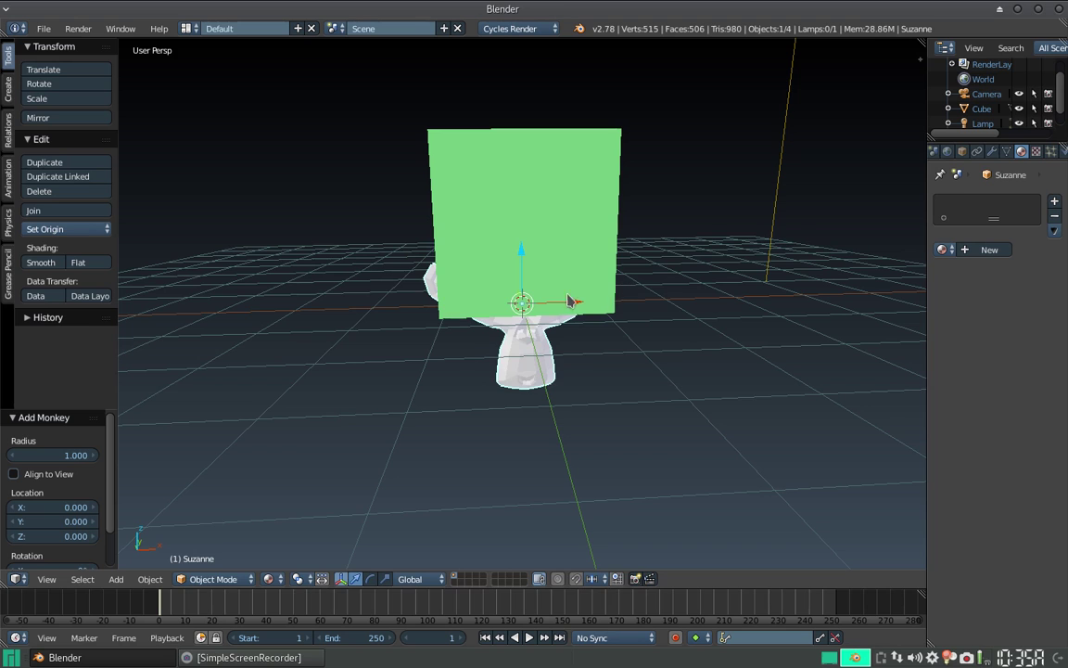
left_click_drag(570, 302, 710, 298)
left_click_drag(670, 227, 662, 159)
middle_click_drag(662, 160, 709, 163)
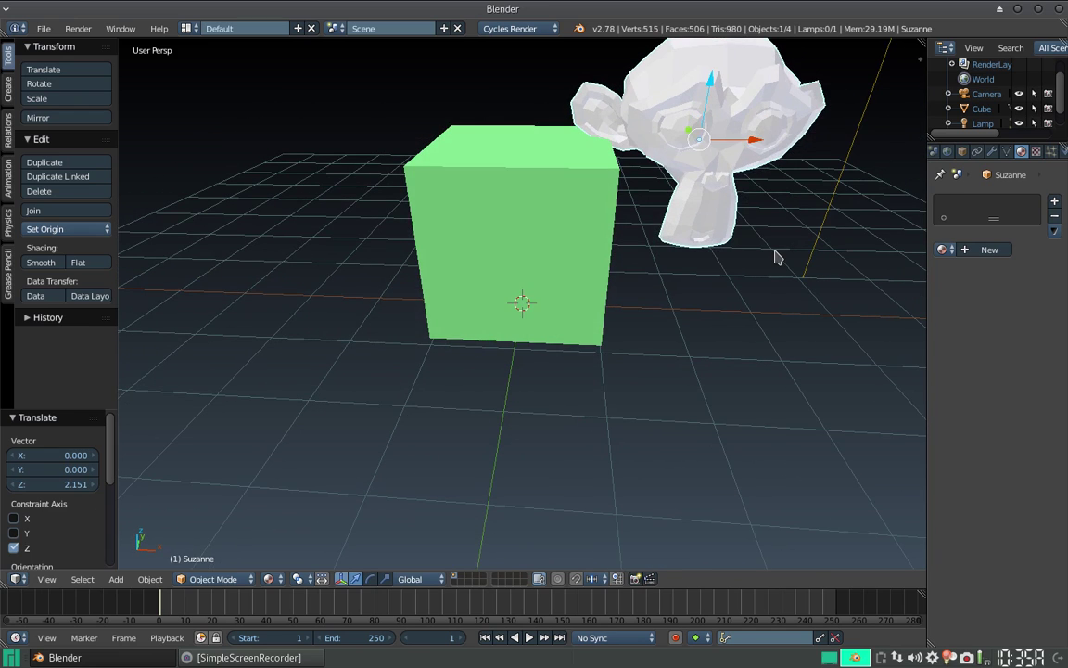
key("r")
key("y")
left_click(768, 296)
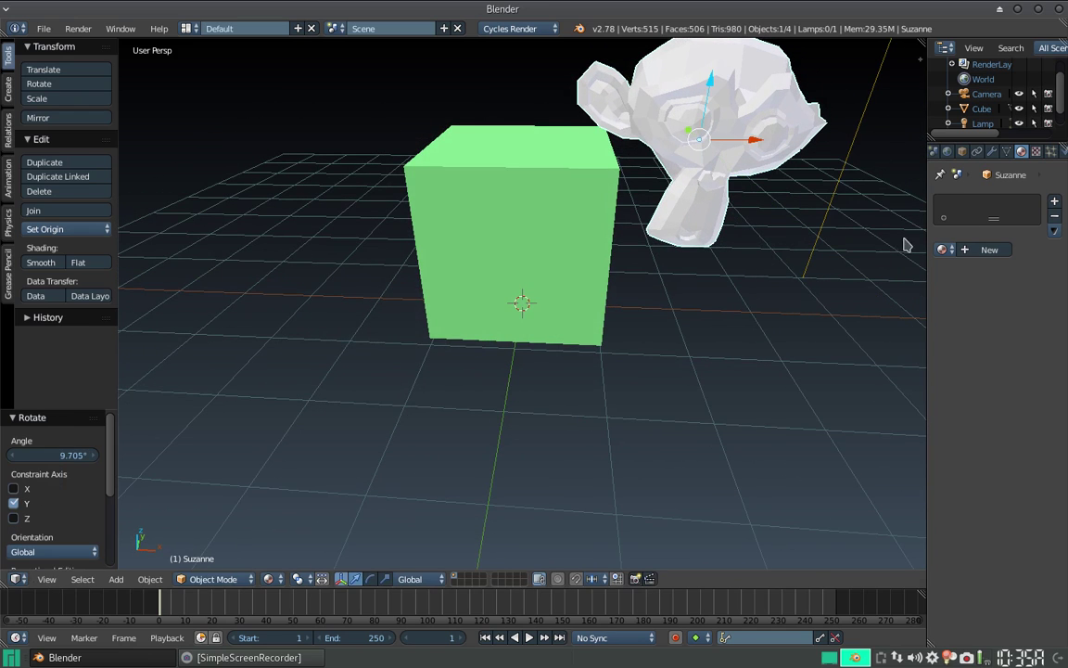
Give Suzanne a new Material.001 with a pink diffuse colour
left_click(988, 251)
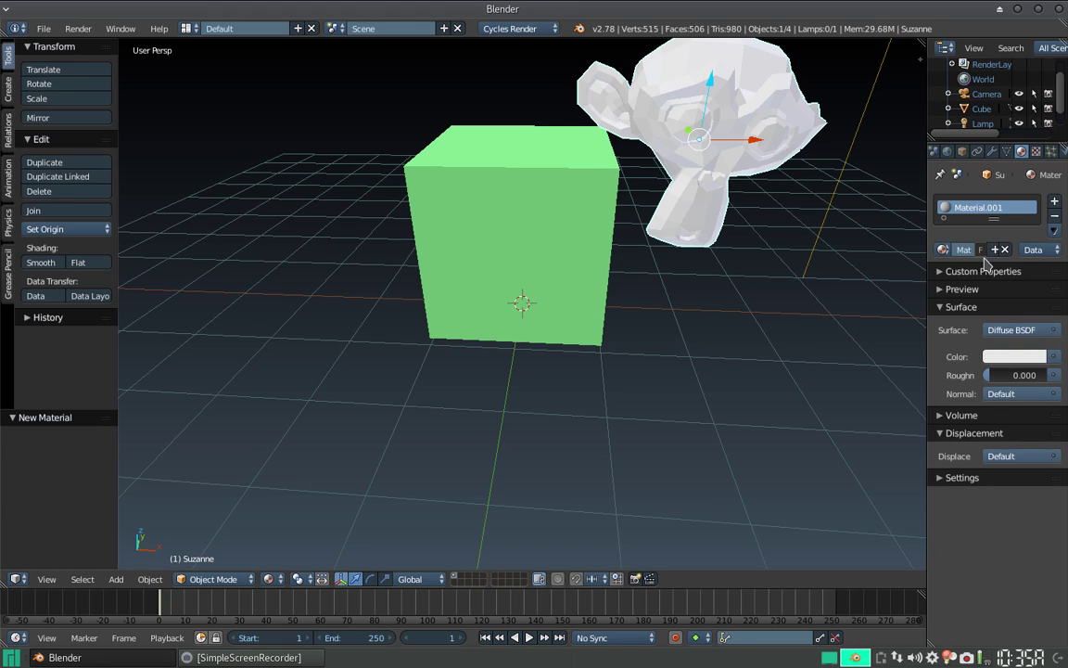
left_click(1012, 357)
left_click(964, 236)
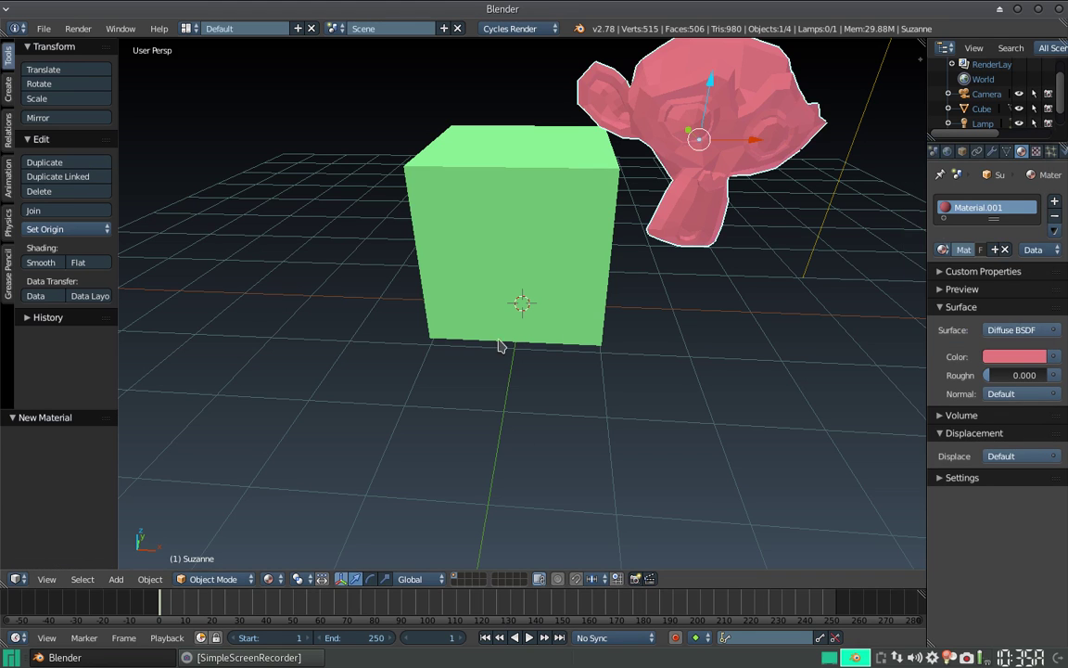
scroll(569, 248, "down", 2)
scroll(572, 241, "down", 1)
scroll(572, 241, "down", 2)
scroll(565, 243, "down", 1)
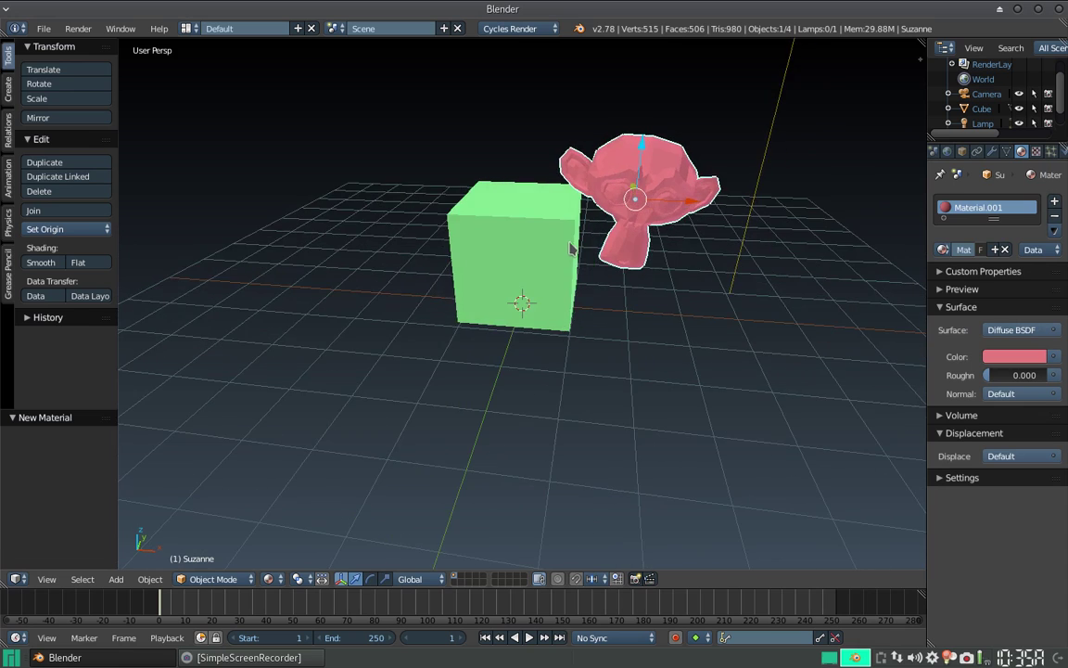
scroll(556, 244, "down", 2)
scroll(530, 251, "down", 1)
scroll(536, 227, "up", 2)
scroll(556, 158, "up", 2)
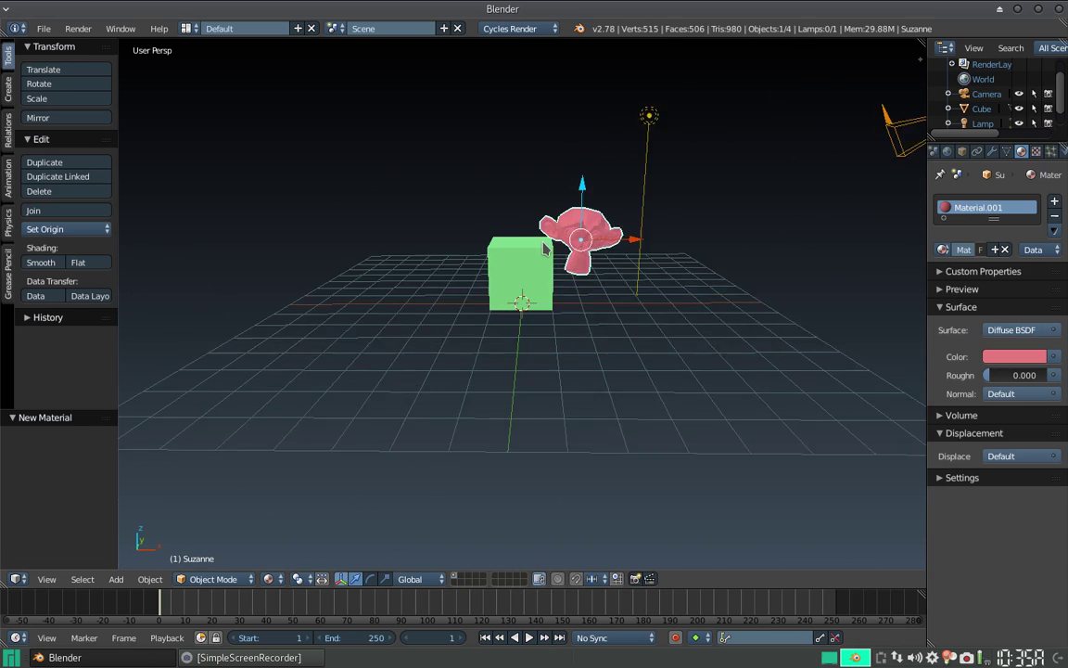
scroll(570, 106, "up", 1)
right_click(676, 76)
Move the lamp 1.223 units along the X axis
middle_click_drag(601, 199, 516, 141)
scroll(515, 141, "down", 3)
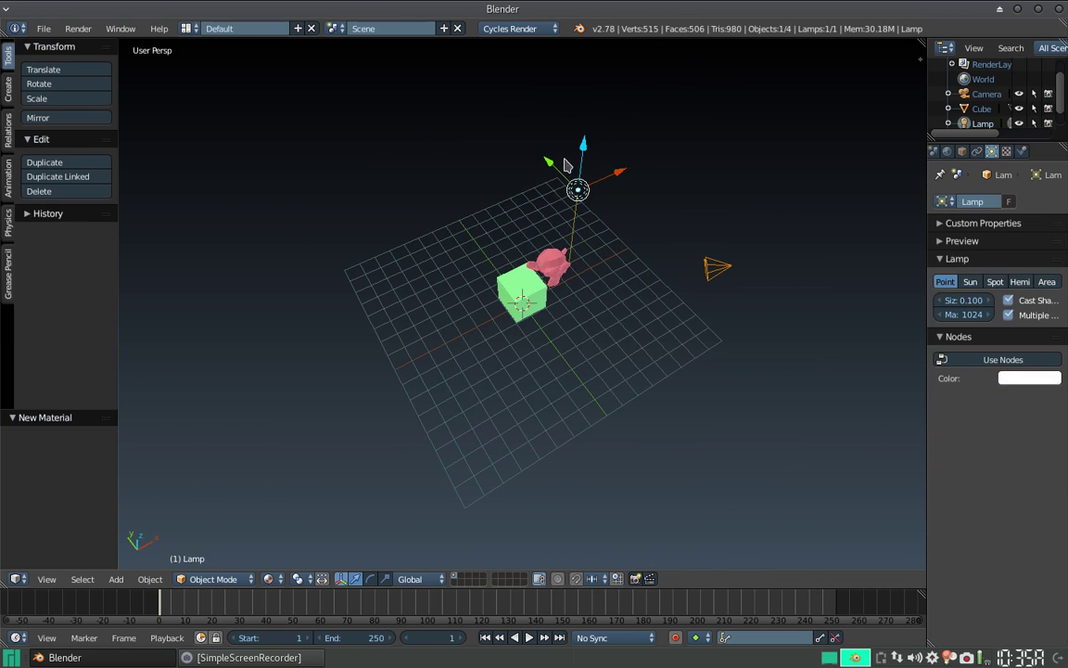
key("g")
left_click(567, 181)
left_click_drag(617, 189, 632, 192)
mouse_move(632, 192)
middle_mouse_down()
mouse_move(639, 245)
mouse_move(598, 147)
middle_mouse_up()
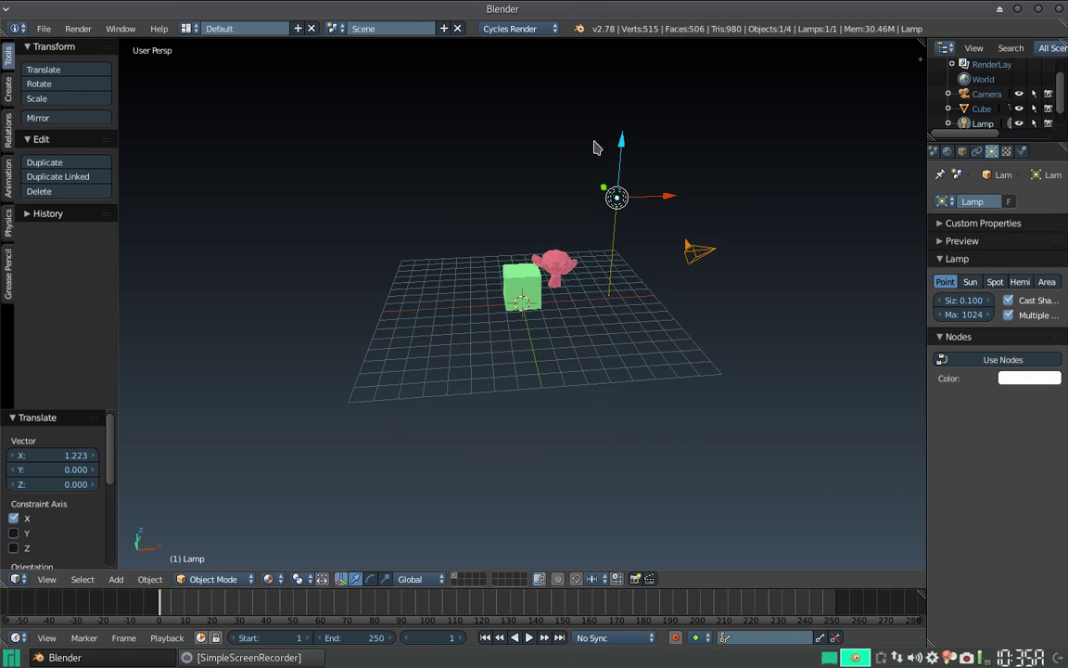
Change the lamp type to Sun and hide the Tool Shelf
left_click(969, 281)
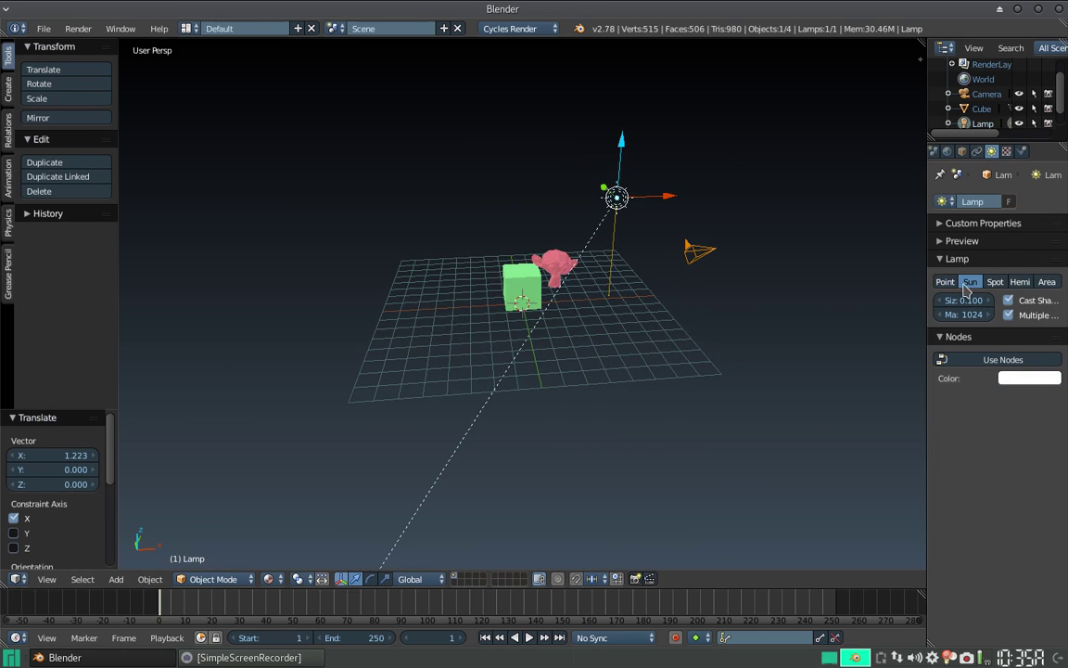
mouse_move(758, 307)
middle_mouse_down()
mouse_move(714, 274)
mouse_move(730, 270)
middle_mouse_up()
scroll(621, 274, "up", 1)
scroll(615, 260, "up", 3)
scroll(612, 261, "up", 2)
mouse_move(612, 261)
middle_mouse_down()
mouse_move(584, 275)
mouse_move(575, 309)
mouse_move(524, 338)
mouse_move(453, 250)
middle_mouse_up()
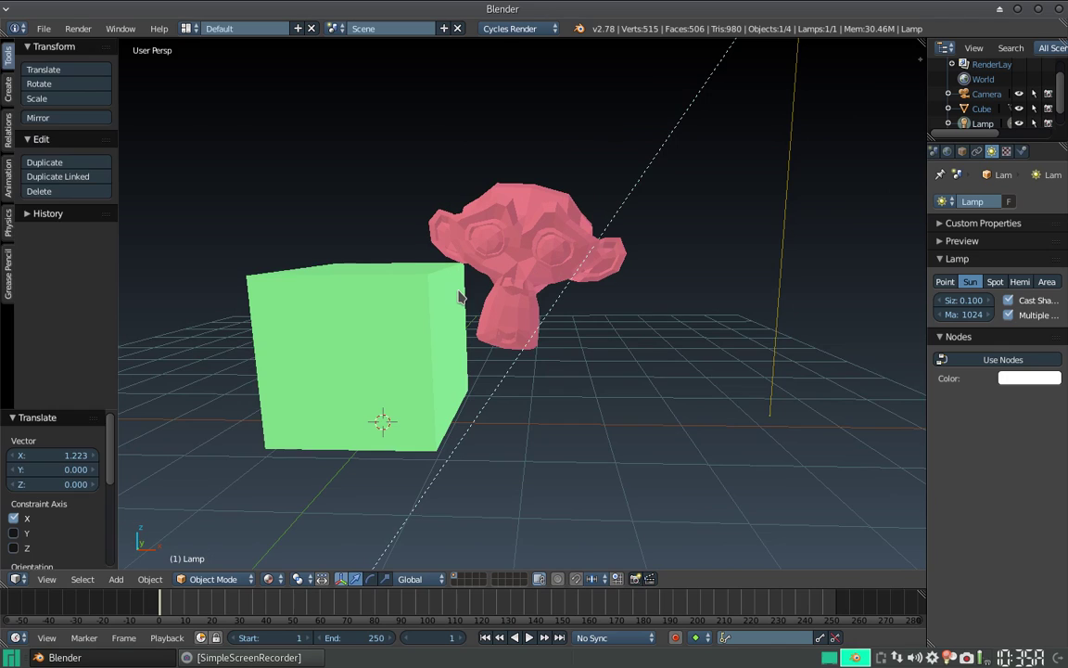
key("t")
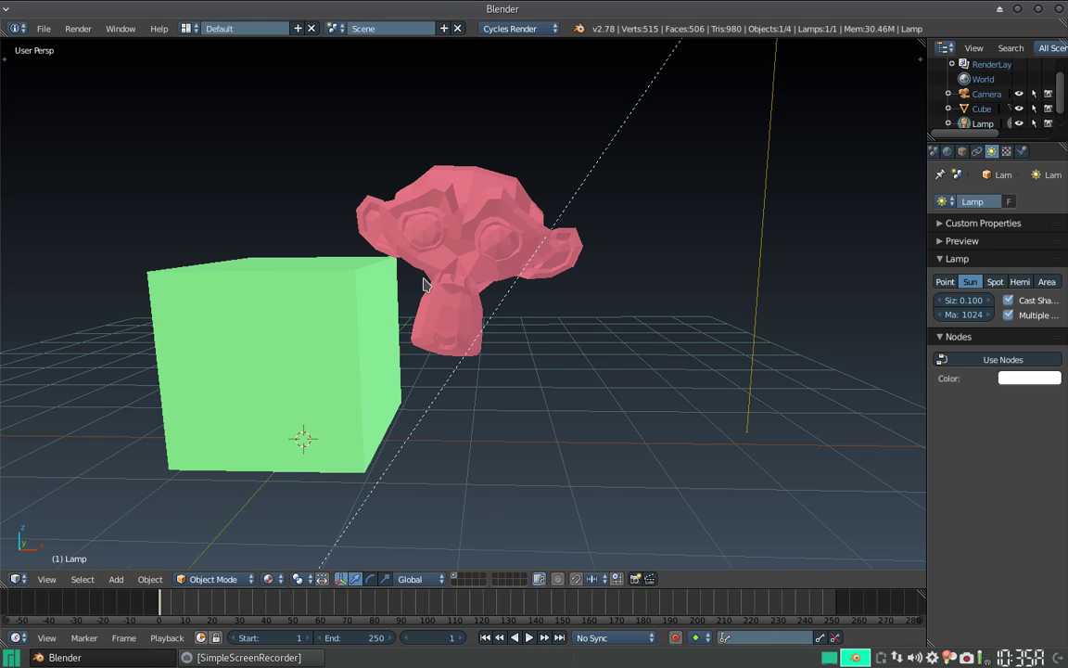
Tick Ambient Occlusion in the Properties panel's Shading section, then delete the lamp
key("n")
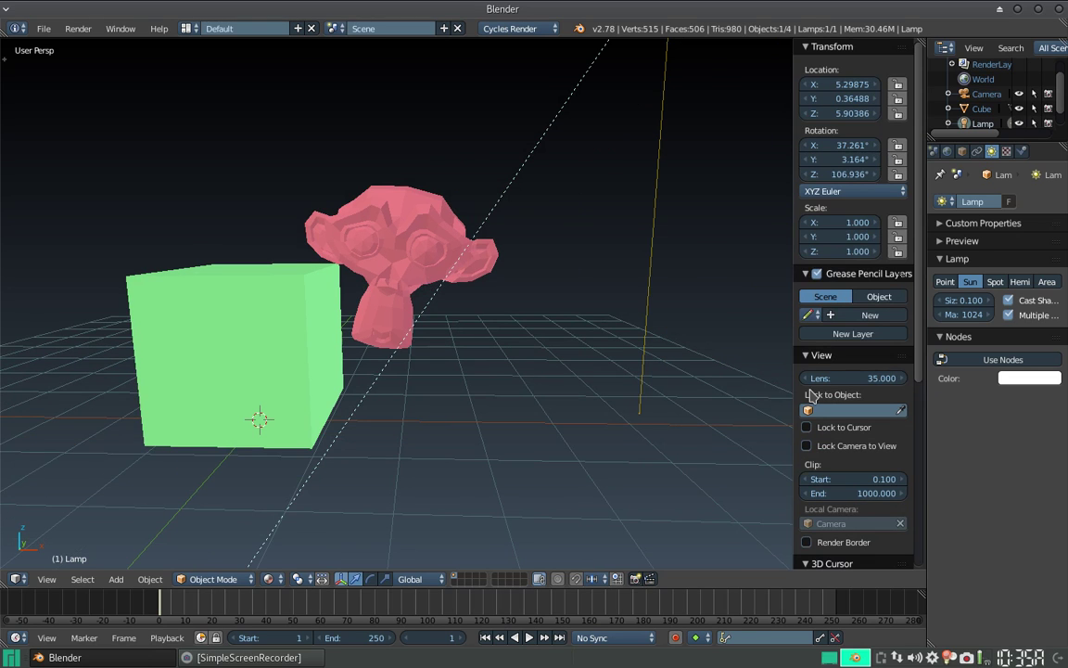
scroll(834, 306, "down", 5)
scroll(839, 310, "down", 2)
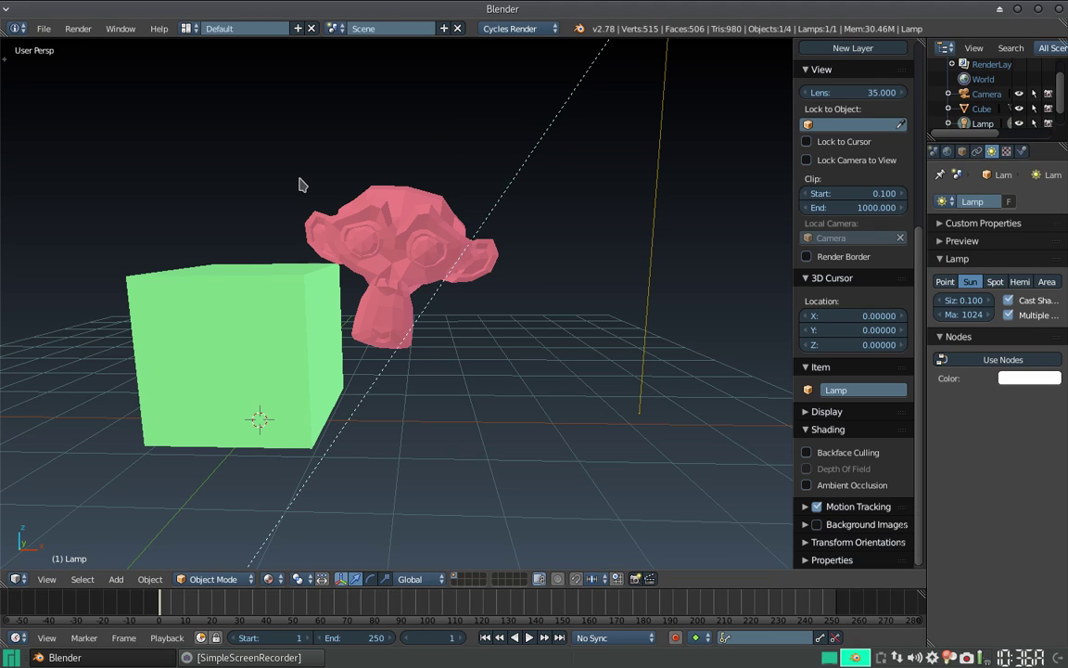
middle_click_drag(388, 288, 437, 277)
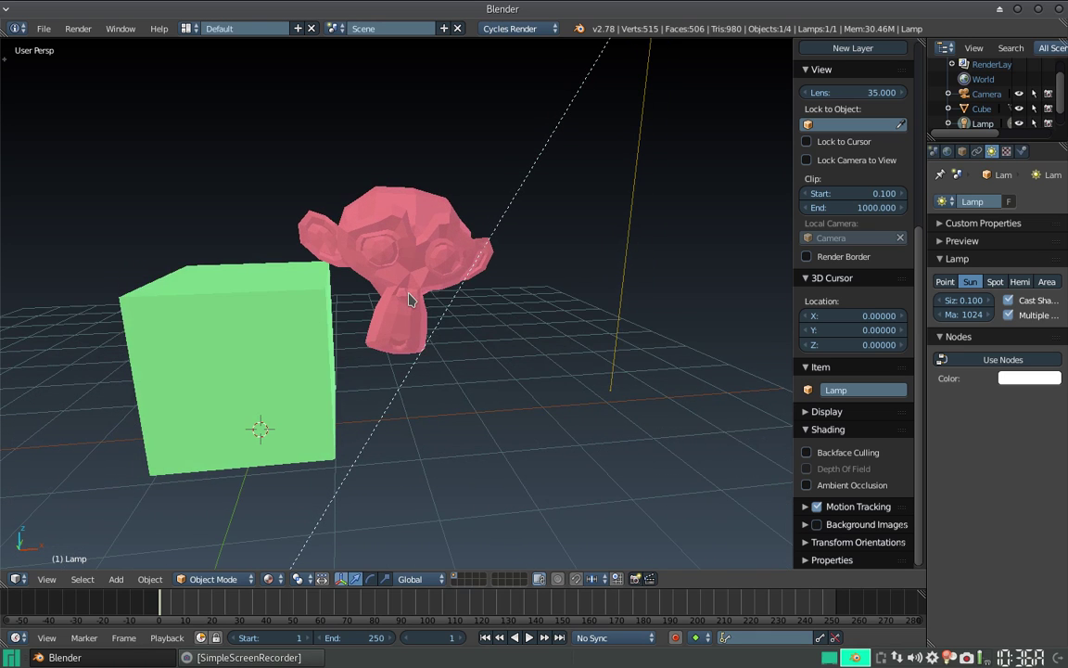
left_click(806, 485)
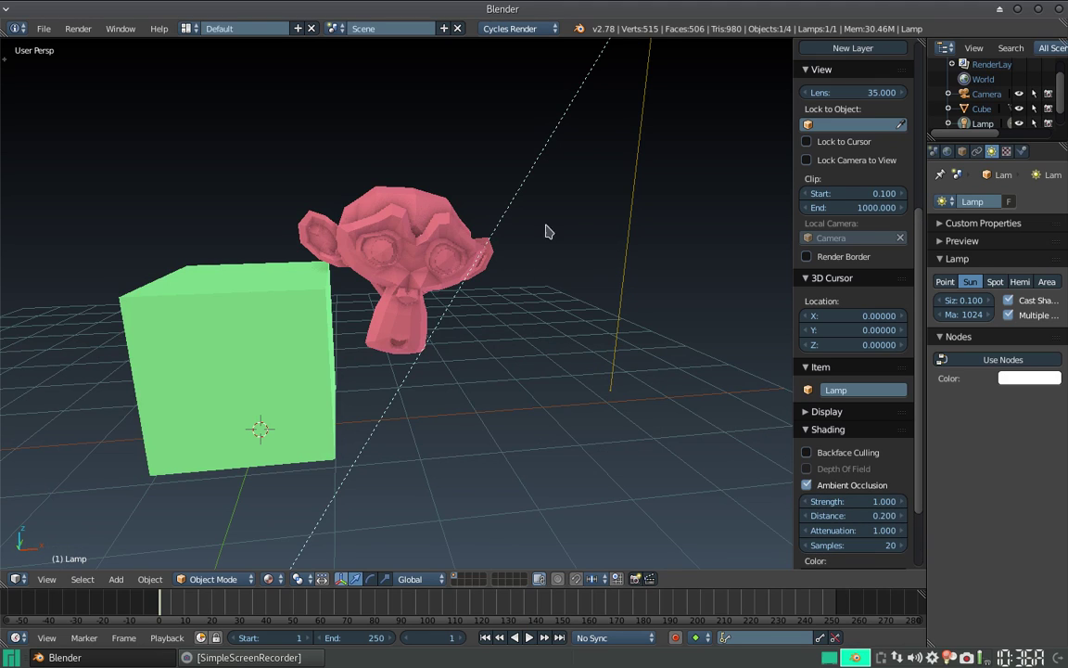
key("x")
left_click(633, 192)
Subdivide the cube's mesh in Edit Mode with 4 cuts
middle_click_drag(389, 284, 525, 314)
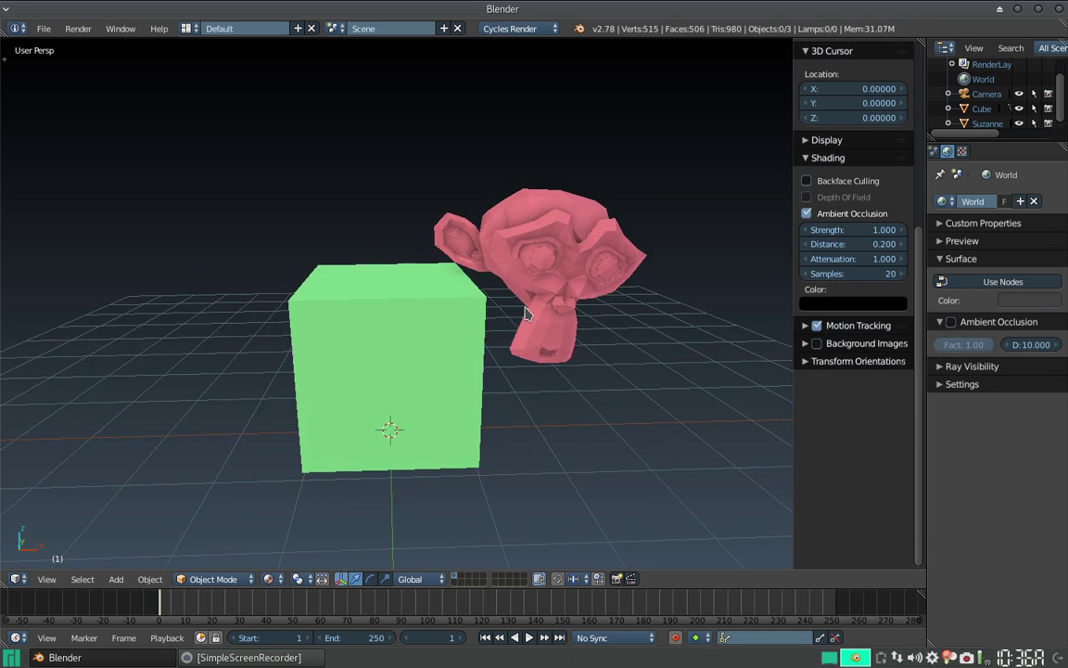
right_click(376, 335)
key("Tab")
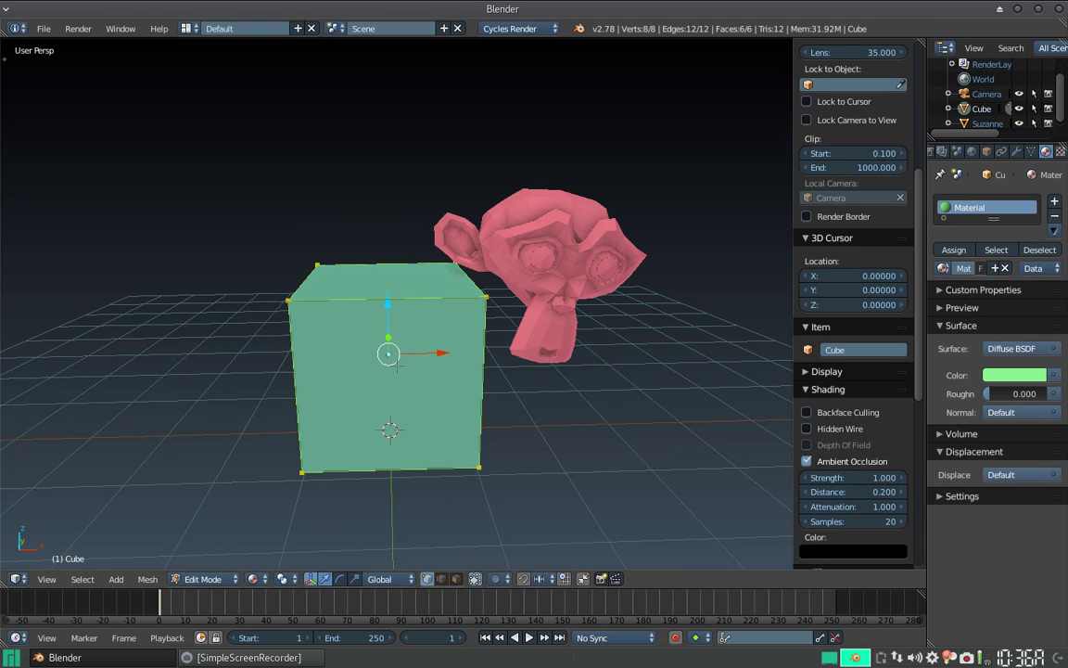
key("w")
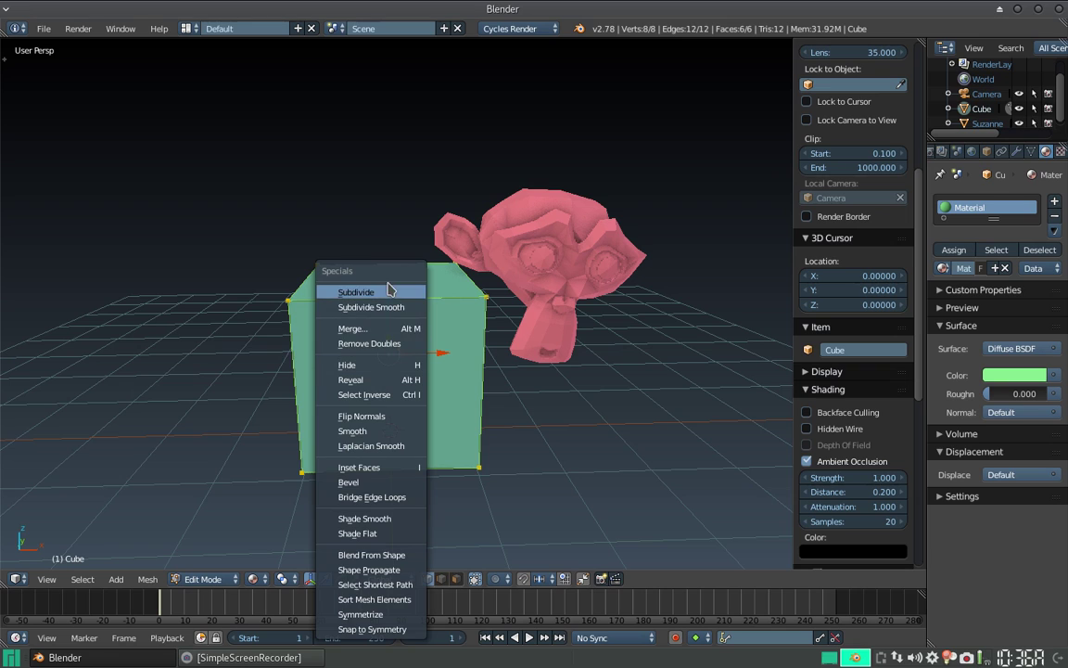
left_click(391, 296)
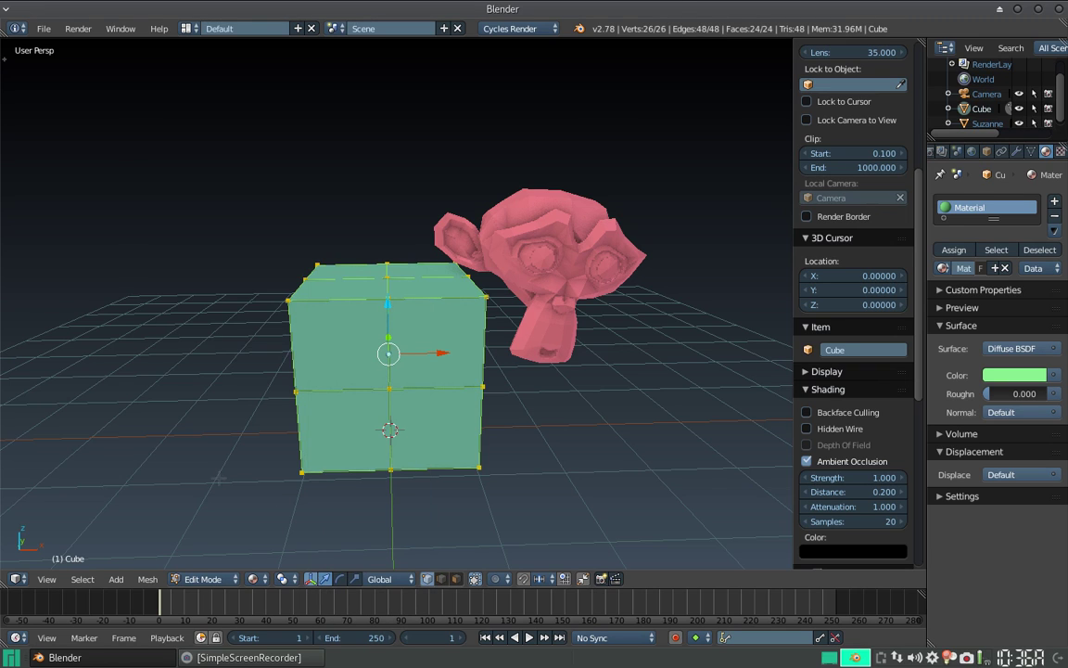
key("t")
left_click(94, 455)
left_click(93, 456)
left_click(93, 455)
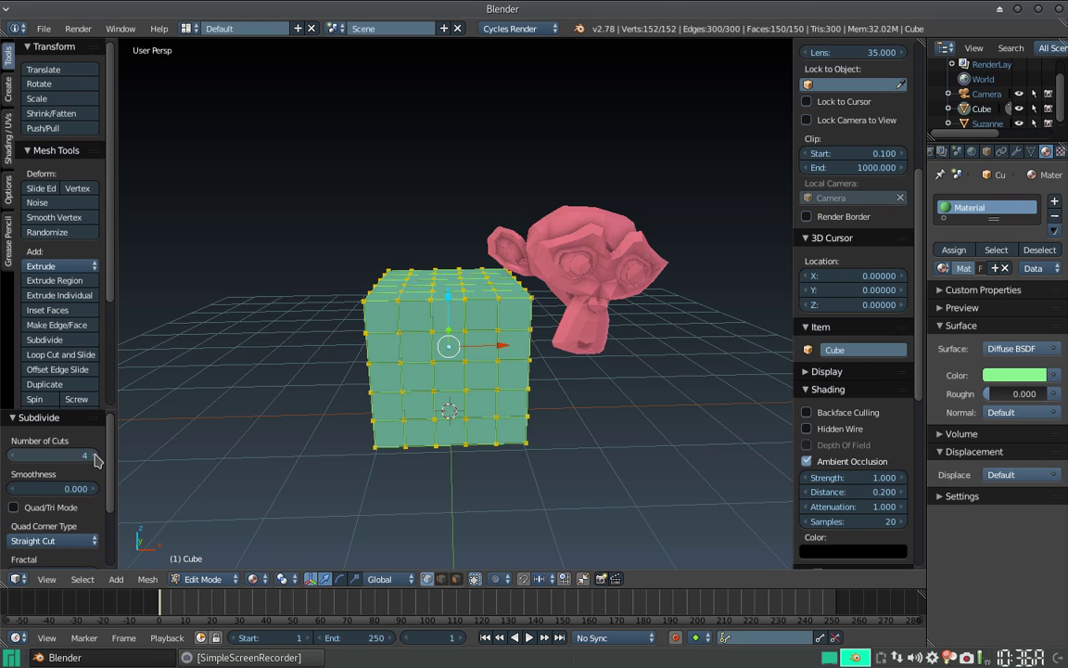
key("Tab")
key("Tab")
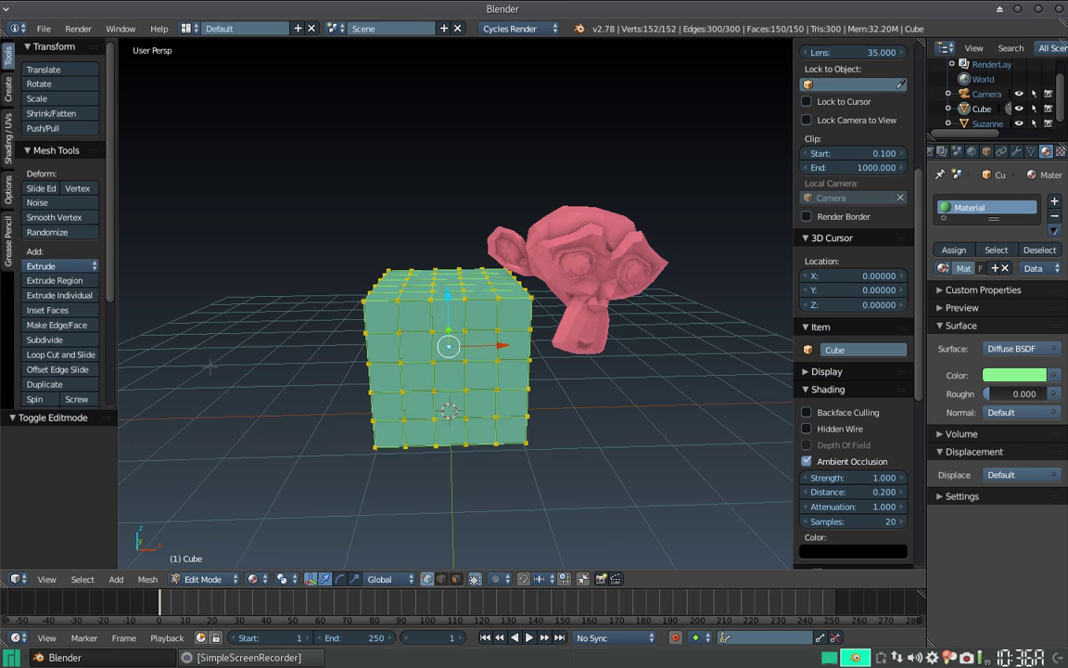
key("t")
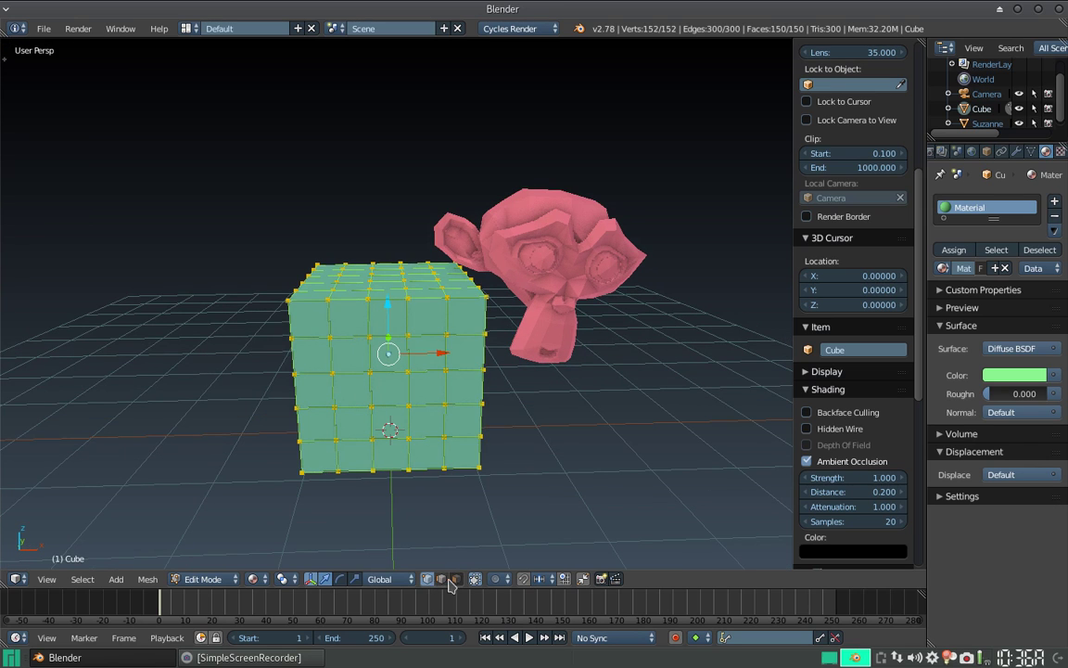
Extrude one front face inward to form a recessed square pocket, then leave Edit Mode
right_click(381, 382)
mouse_move(357, 348)
middle_mouse_down()
mouse_move(367, 343)
mouse_move(377, 372)
middle_mouse_up()
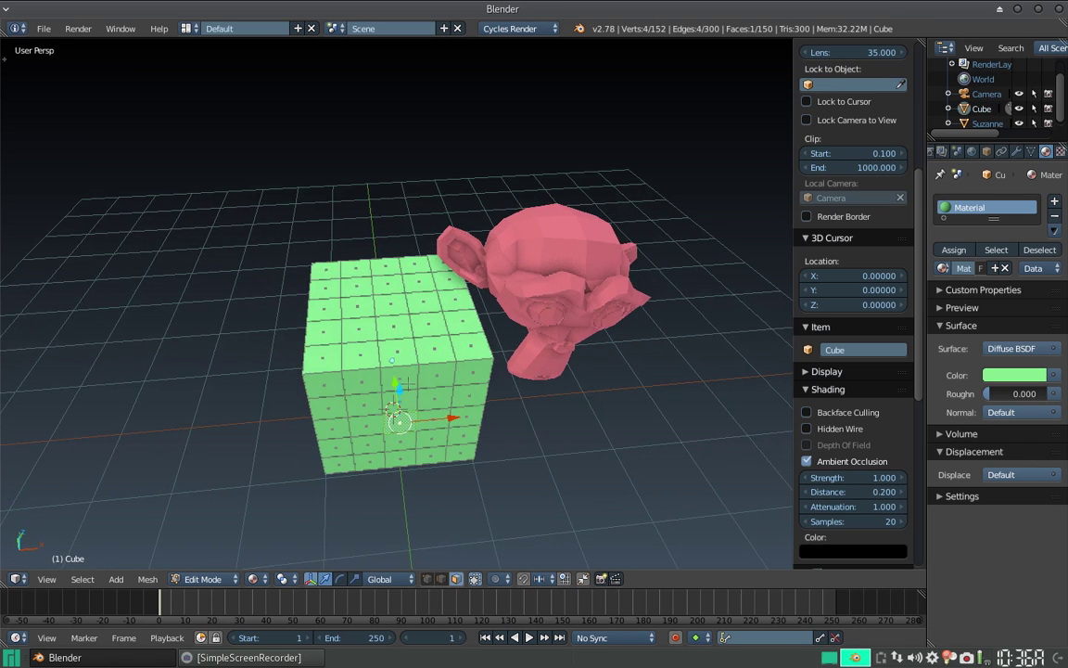
key("e")
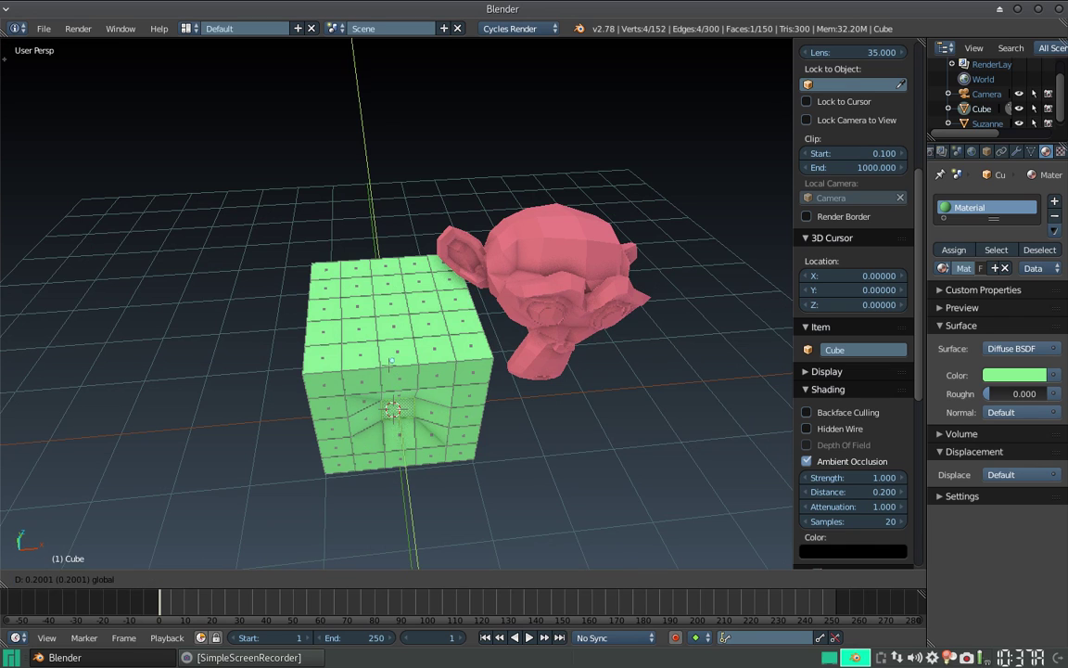
left_click(382, 389)
middle_click_drag(382, 390, 409, 349)
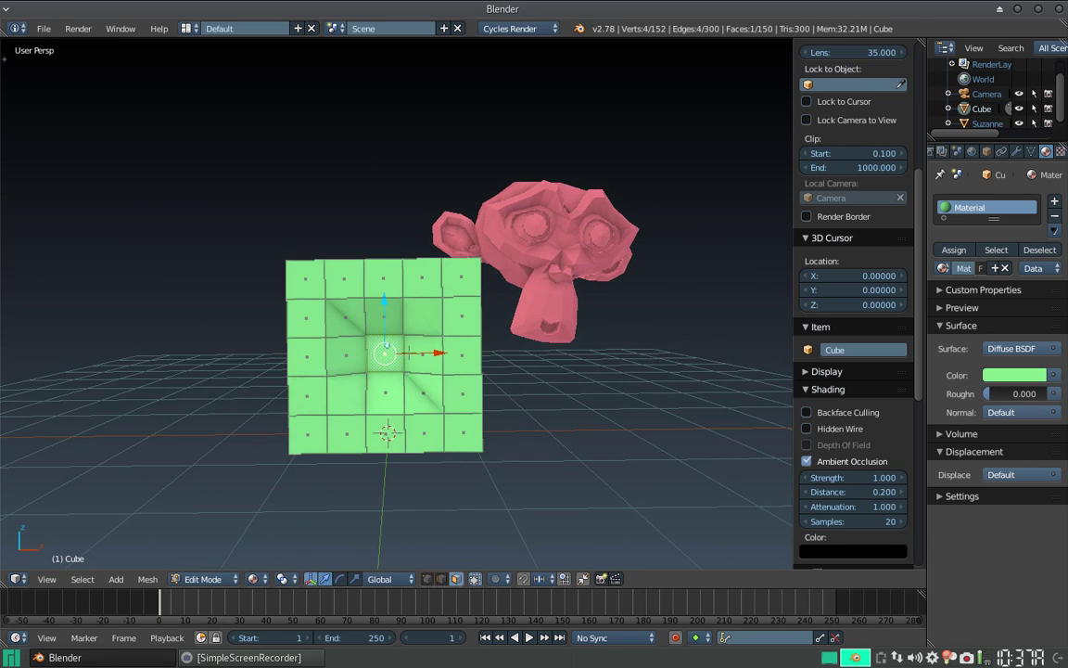
key("Tab")
mouse_move(399, 408)
middle_mouse_down()
mouse_move(422, 398)
mouse_move(380, 378)
mouse_move(390, 345)
mouse_move(381, 393)
middle_mouse_up()
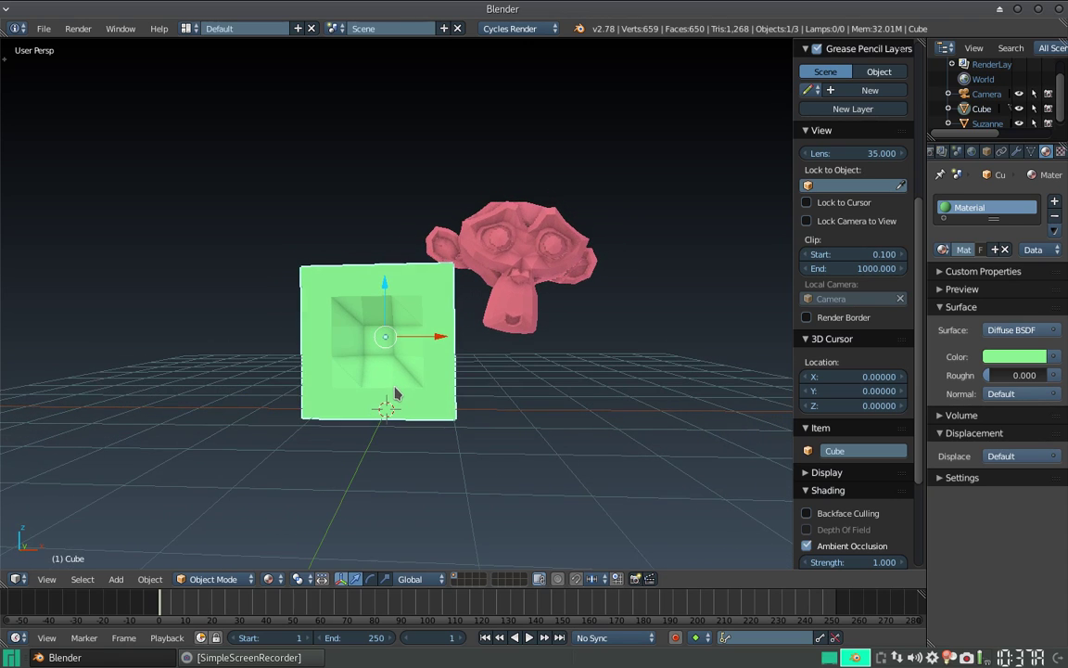
left_click(808, 546)
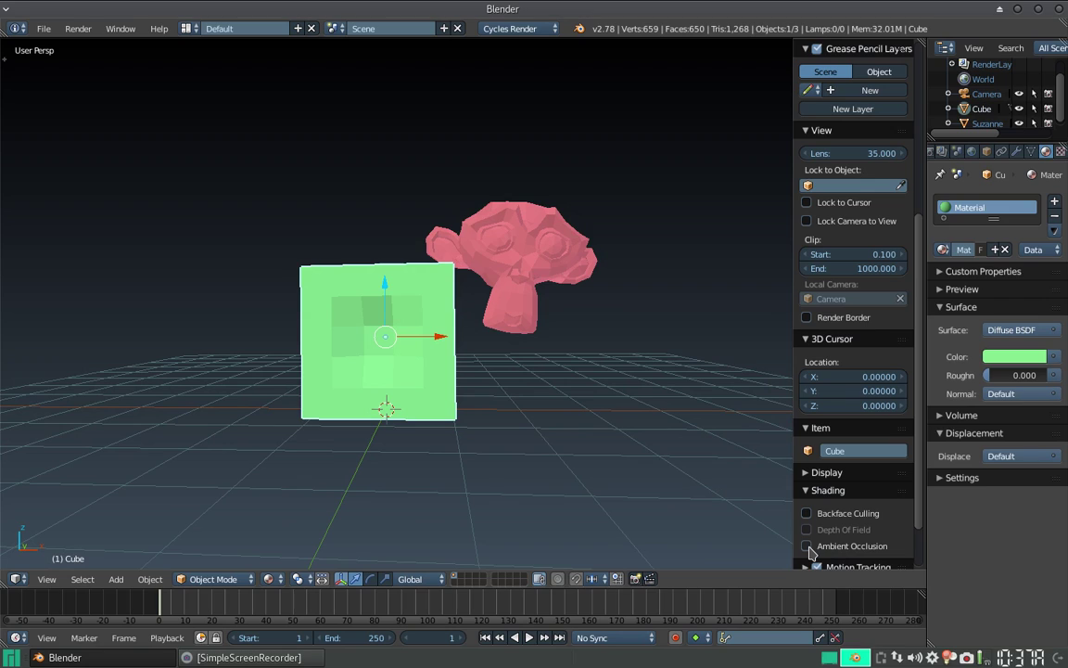
left_click(807, 547)
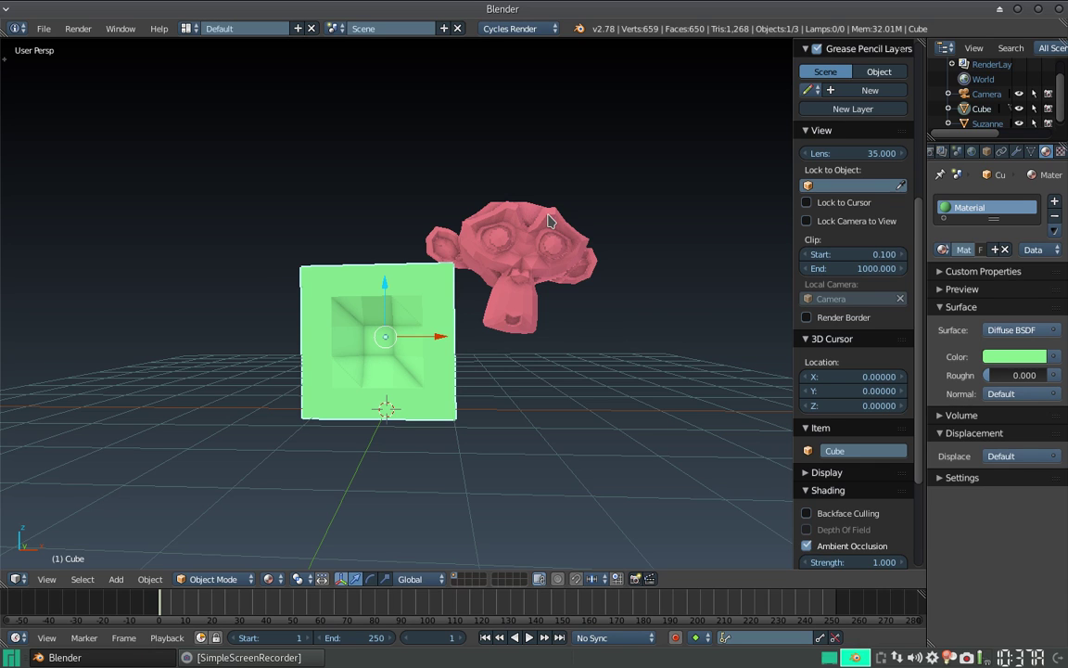
scroll(547, 219, "up", 4)
scroll(547, 226, "up", 1)
scroll(548, 230, "down", 1)
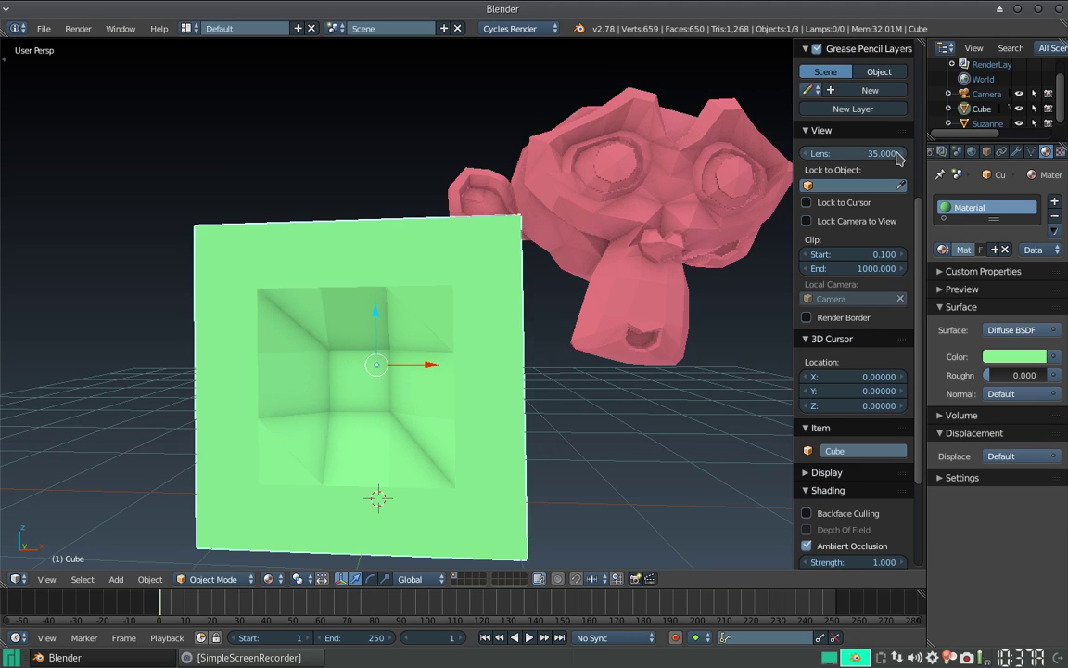
left_click(972, 151)
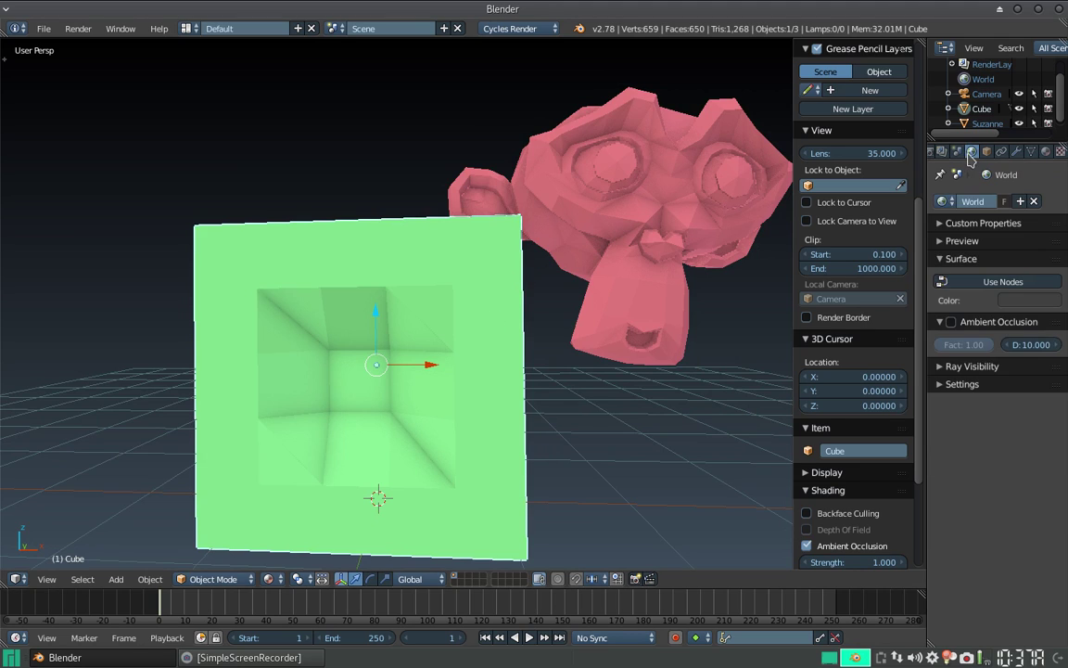
Enable nodes for the World background and adjust its colour
left_click(992, 281)
left_click(1014, 308)
mouse_move(1035, 96)
left_mouse_down()
mouse_move(1035, 120)
mouse_move(1035, 95)
left_mouse_up()
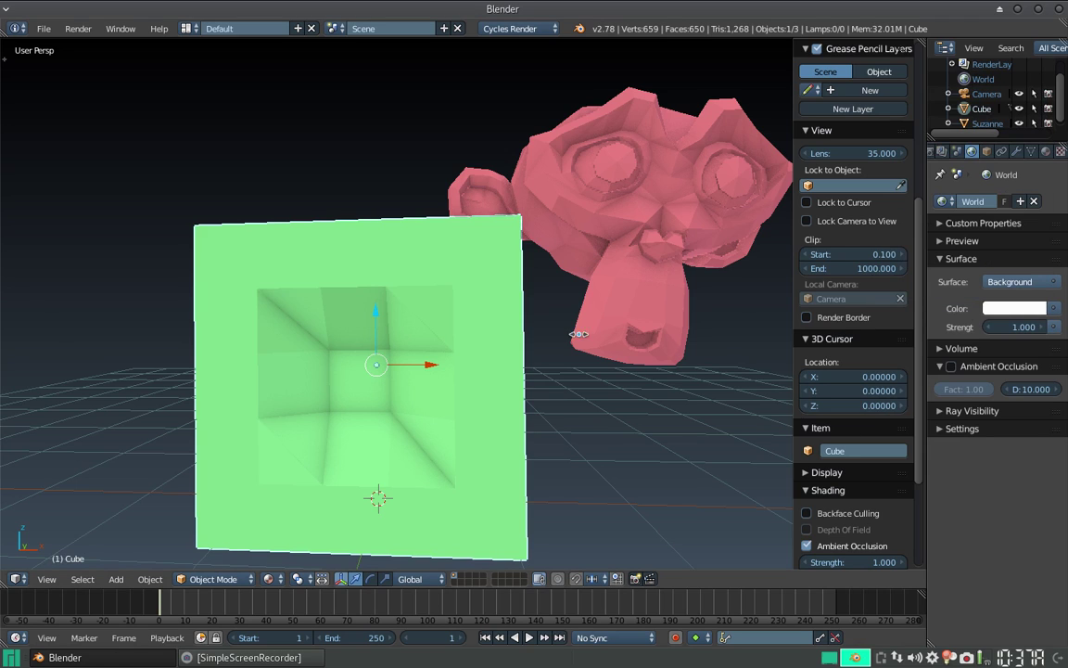
Orbit so the cube faces the view and reshow the 3D view properties with Ambient Occlusion on
key("n")
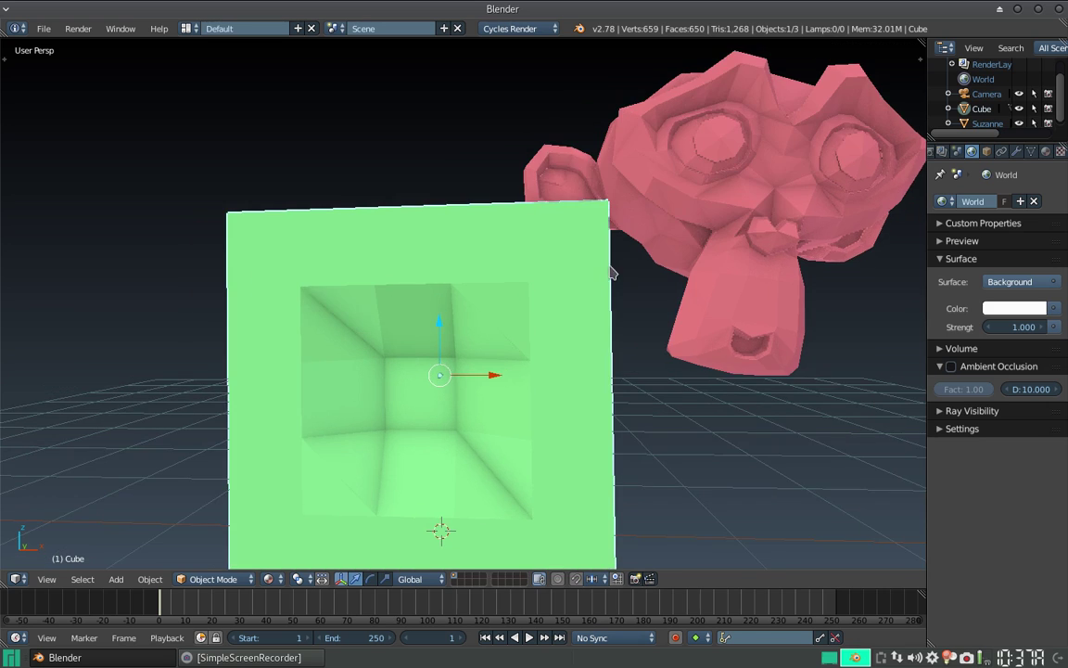
scroll(612, 267, "down", 4)
scroll(516, 278, "up", 1)
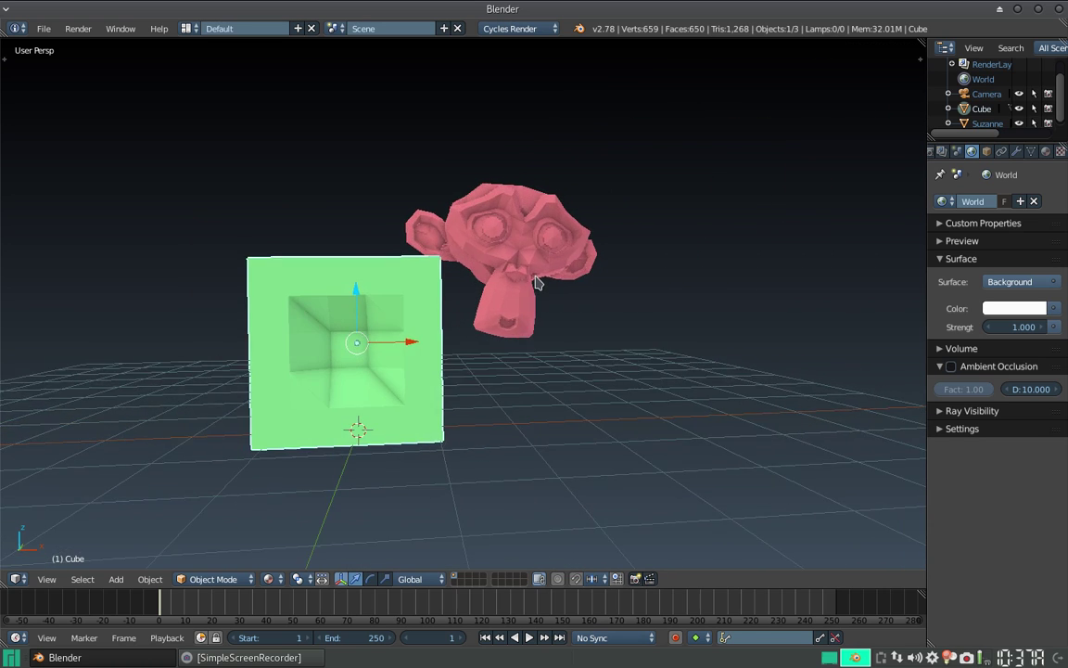
scroll(533, 283, "up", 5)
scroll(533, 283, "down", 1)
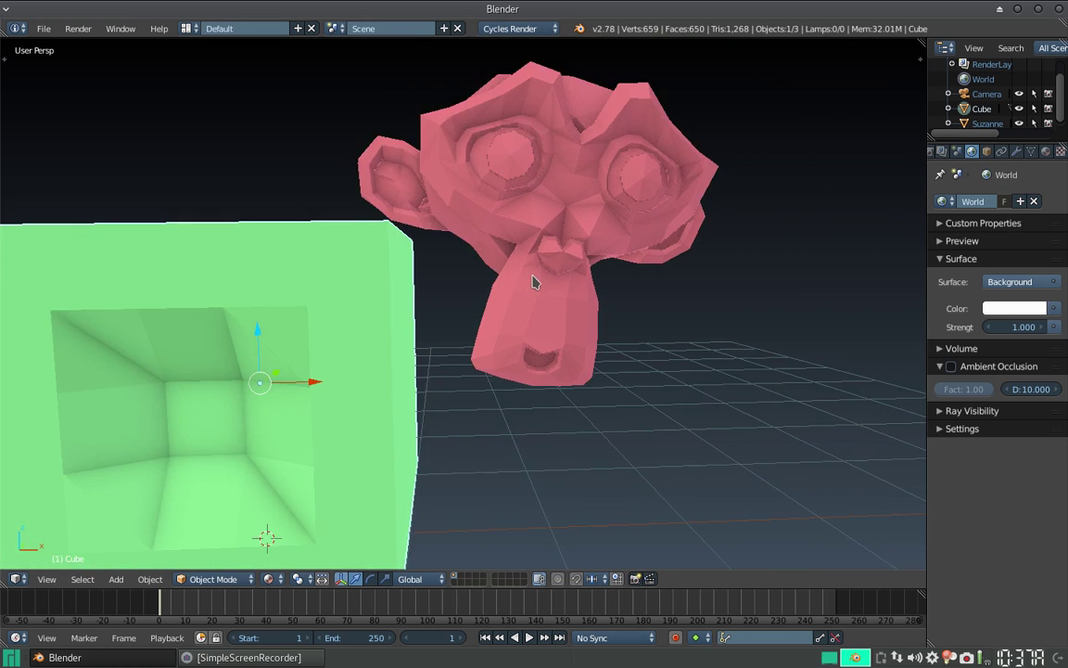
middle_click_drag(534, 281, 602, 255)
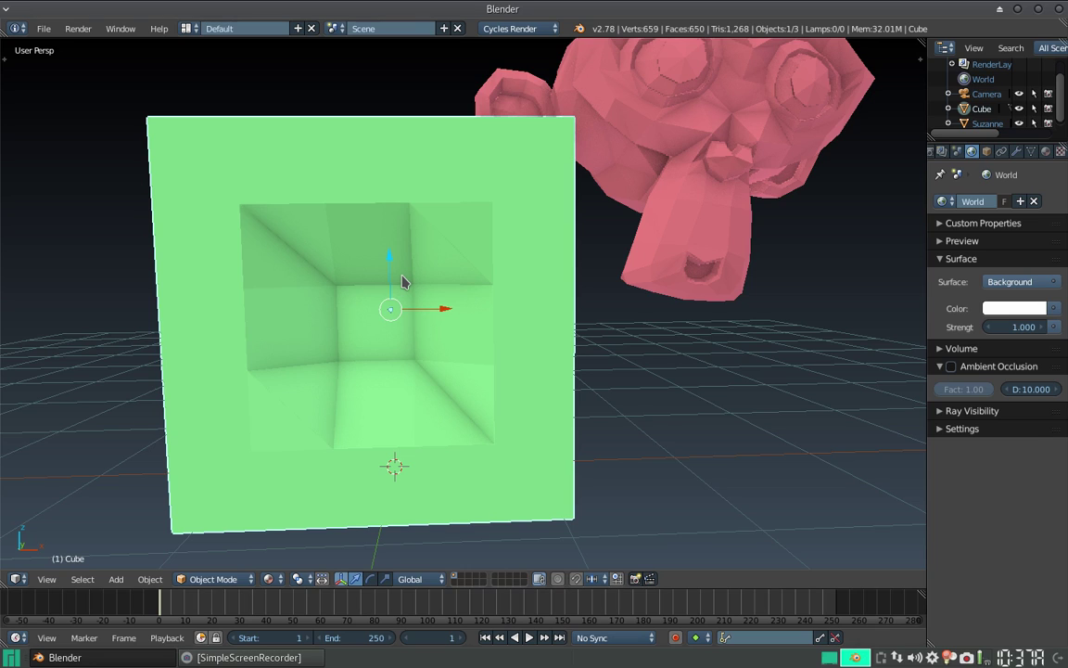
scroll(404, 281, "down", 2)
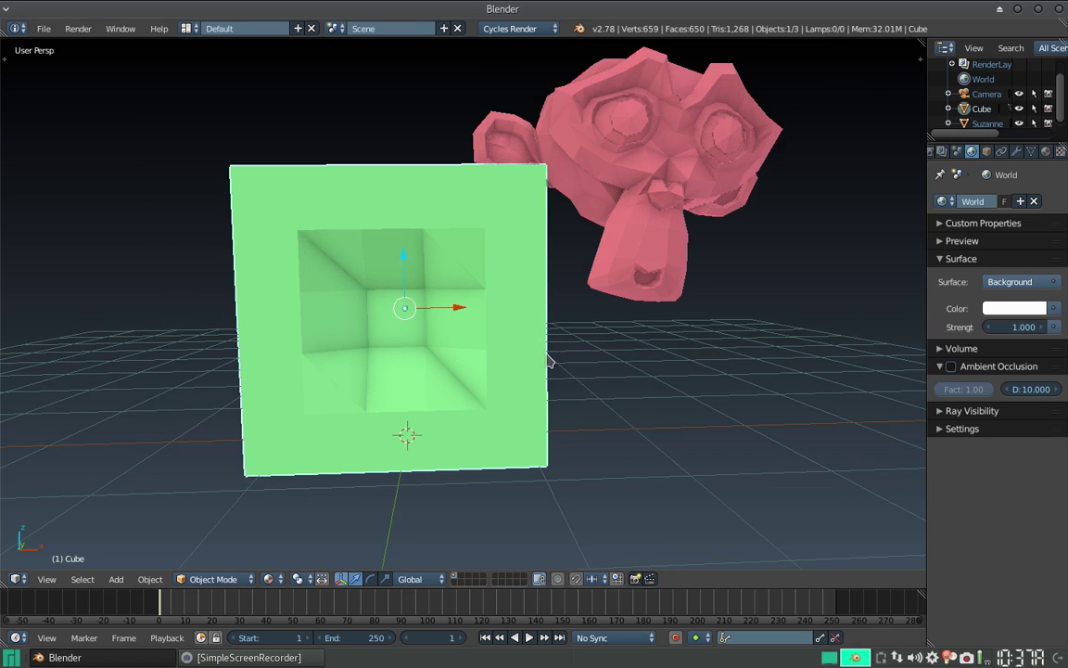
key("n")
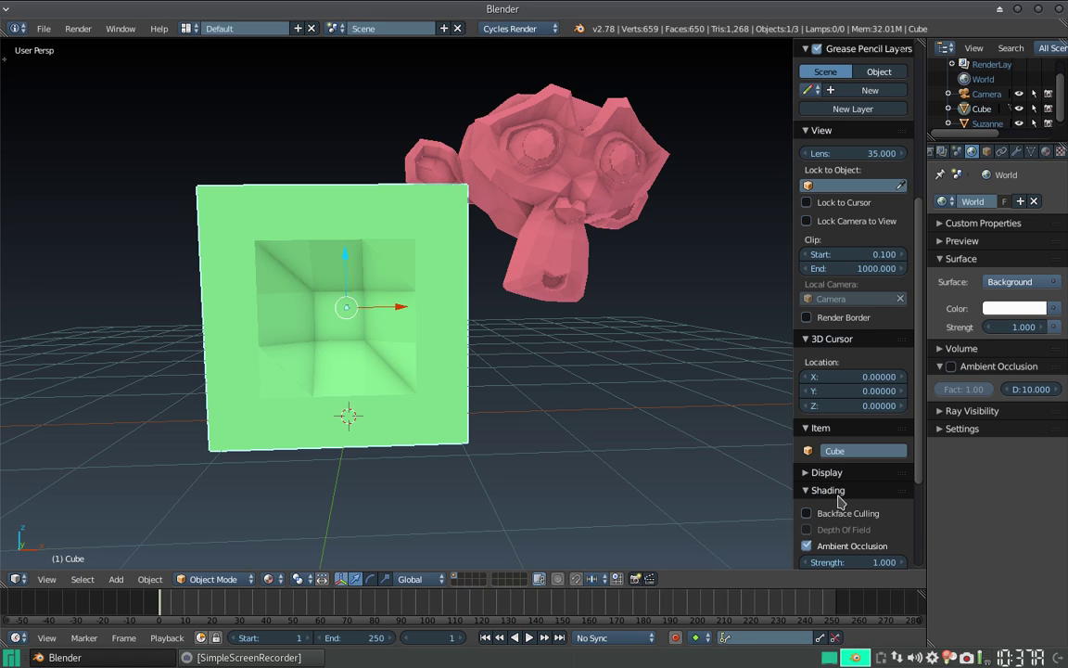
Hide the properties panel and zoom and orbit around the cube's recessed face and Suzanne
scroll(839, 501, "down", 3)
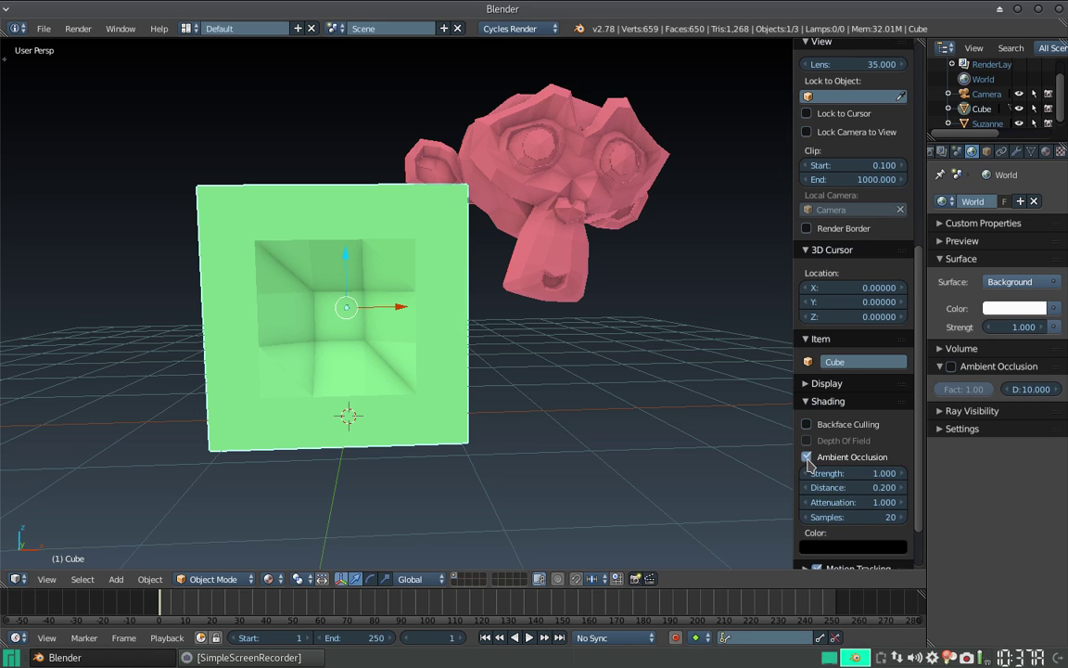
key("n")
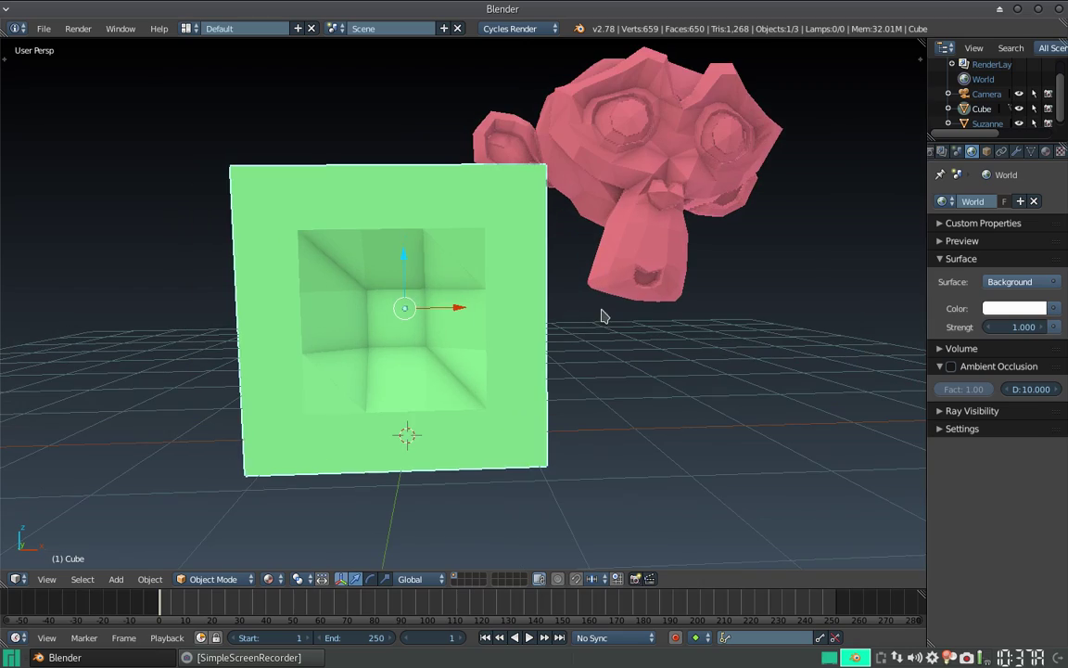
mouse_move(654, 179)
middle_mouse_down()
mouse_move(585, 210)
mouse_move(429, 215)
mouse_move(352, 179)
mouse_move(352, 209)
mouse_move(486, 248)
mouse_move(596, 210)
mouse_move(655, 174)
mouse_move(625, 195)
mouse_move(608, 192)
mouse_move(639, 165)
mouse_move(653, 181)
mouse_move(625, 251)
middle_mouse_up()
scroll(649, 186, "up", 3)
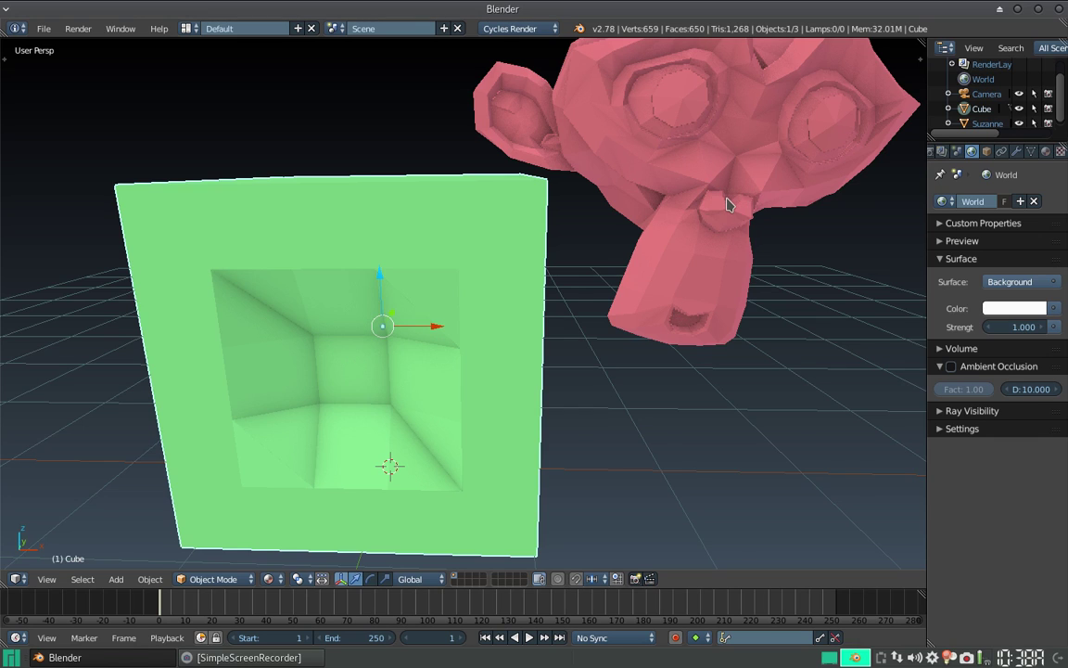
scroll(727, 204, "up", 2)
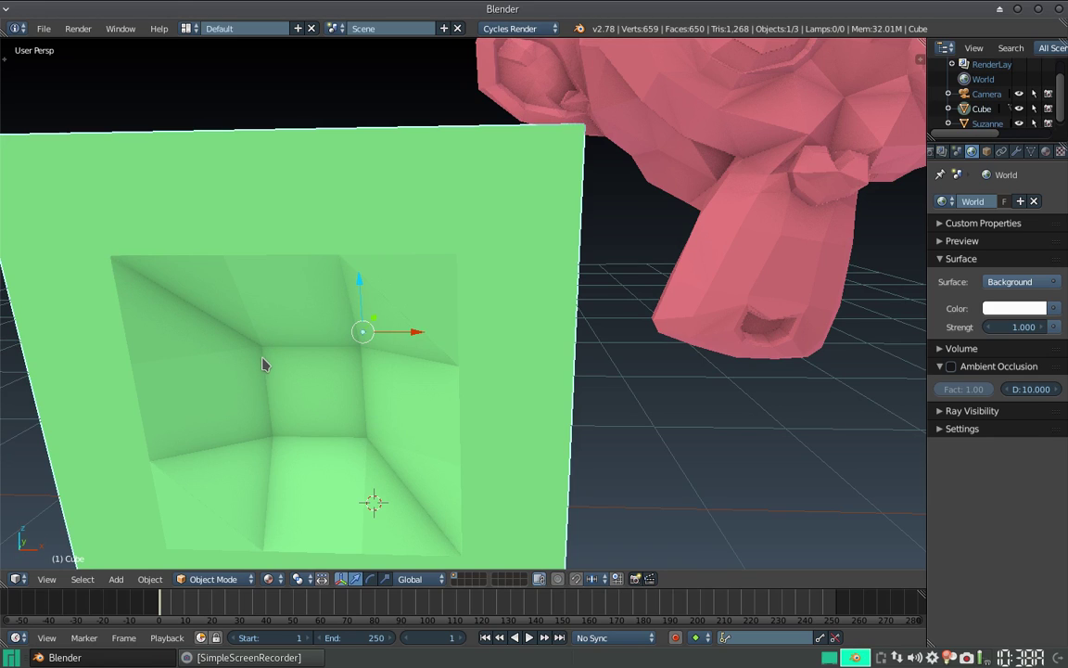
scroll(366, 320, "down", 2)
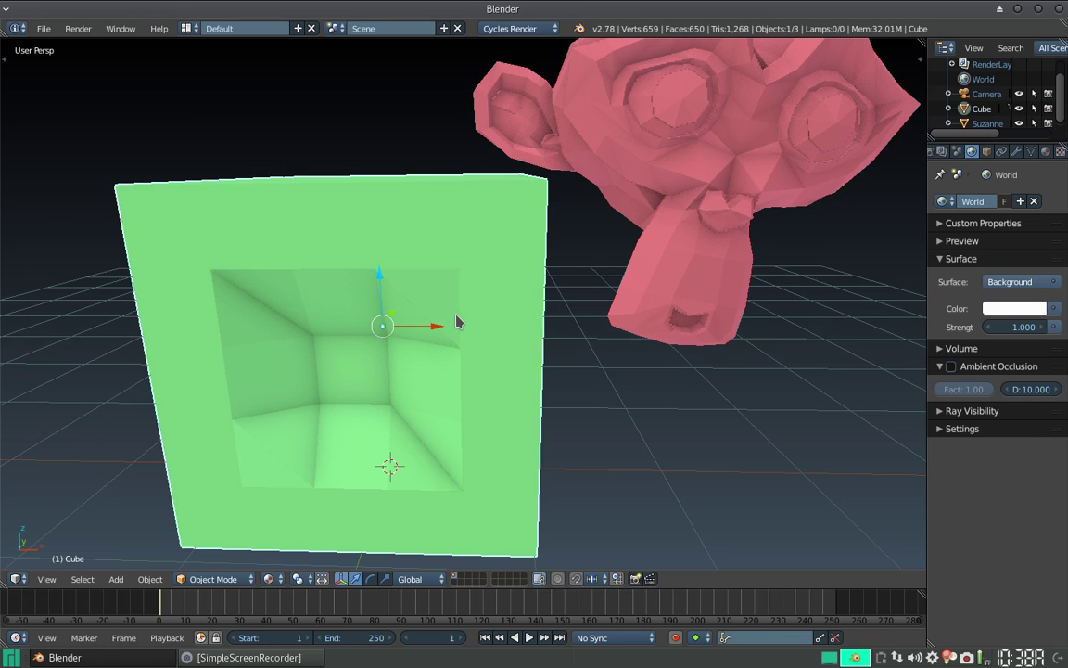
scroll(420, 320, "down", 3)
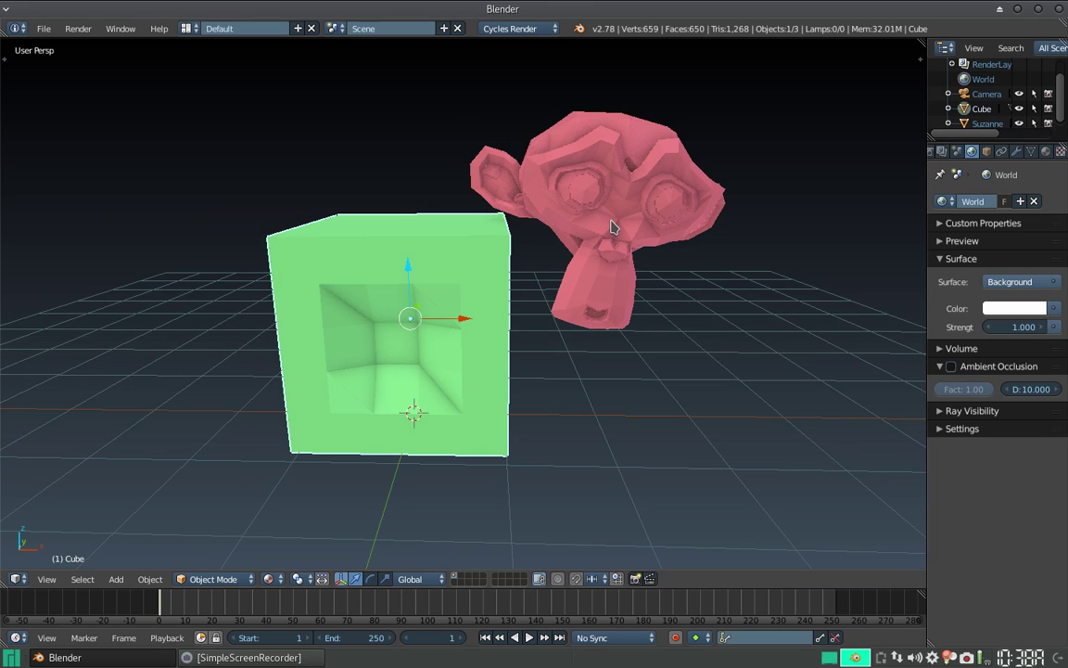
scroll(566, 190, "down", 1)
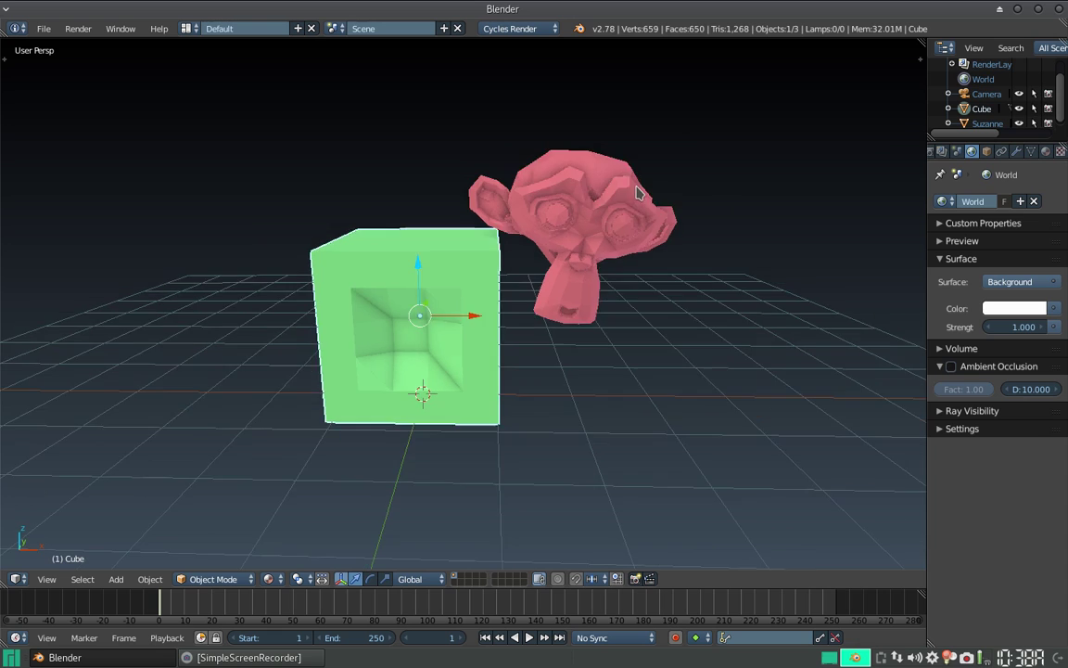
scroll(579, 172, "up", 3)
scroll(584, 181, "down", 1)
scroll(598, 204, "down", 1)
scroll(594, 231, "down", 2)
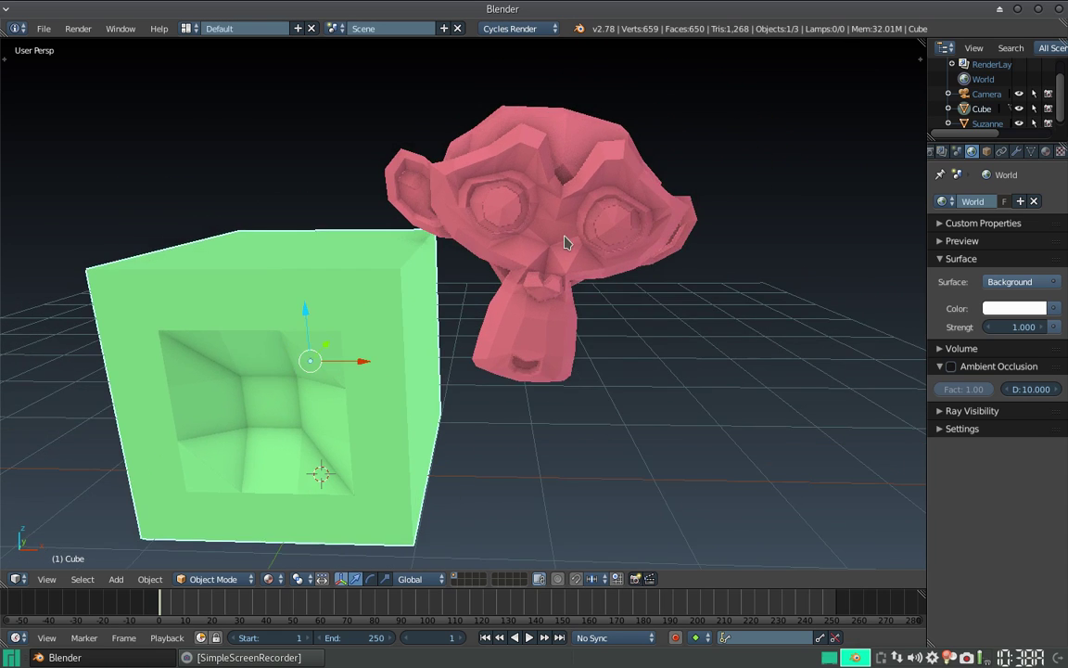
scroll(565, 232, "down", 1)
scroll(570, 195, "up", 1)
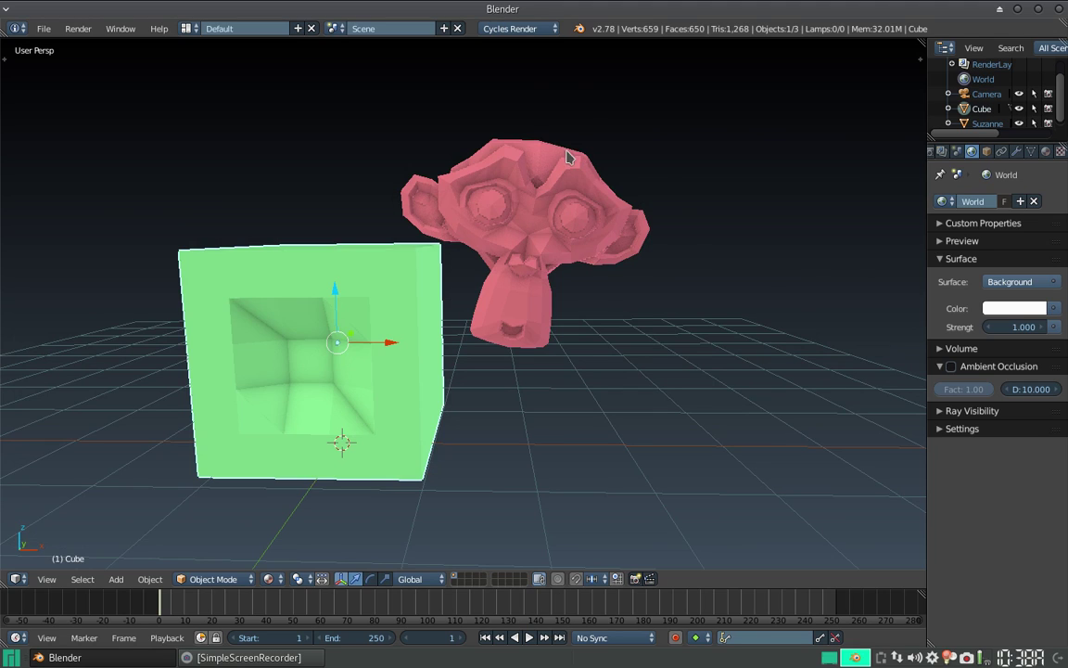
left_click(269, 579)
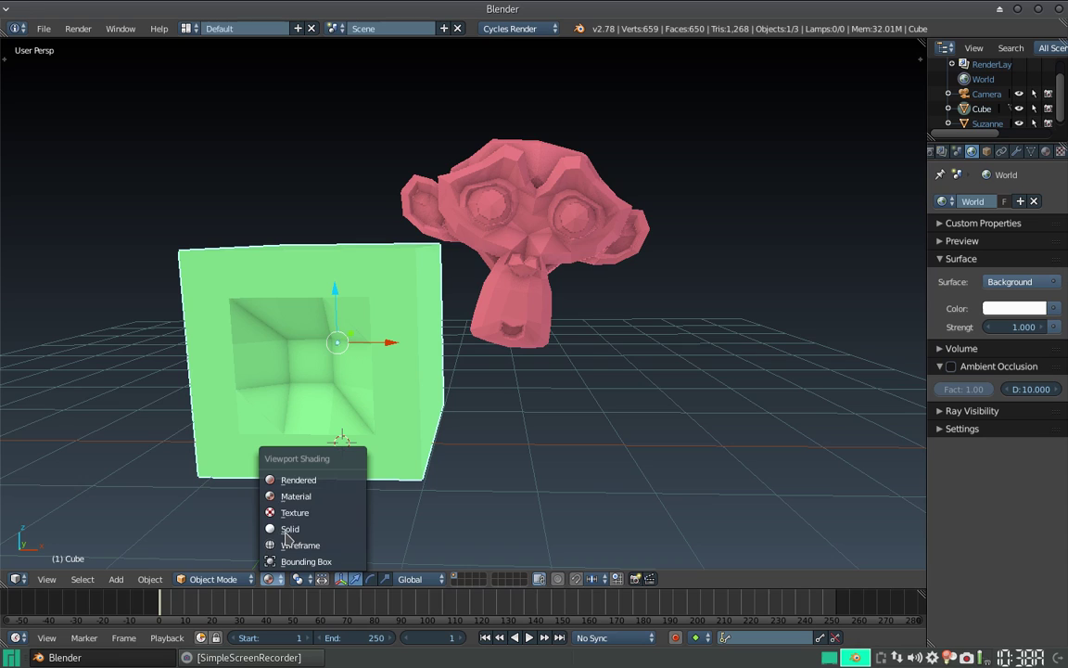
Inspect the cube and Suzanne in Cycles Rendered view from several angles, then switch back to Material shading
left_click(301, 481)
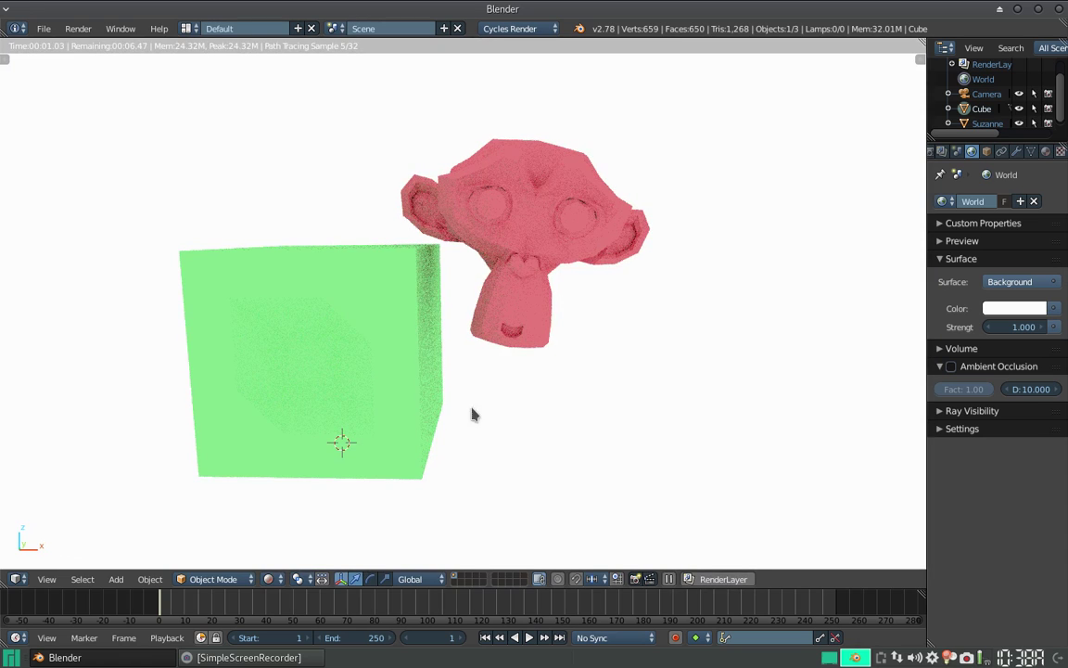
middle_click_drag(565, 220, 440, 242)
mouse_move(418, 334)
middle_mouse_down()
mouse_move(470, 311)
mouse_move(474, 355)
middle_mouse_up()
mouse_move(625, 305)
middle_mouse_down()
mouse_move(557, 334)
mouse_move(305, 313)
mouse_move(376, 265)
middle_mouse_up()
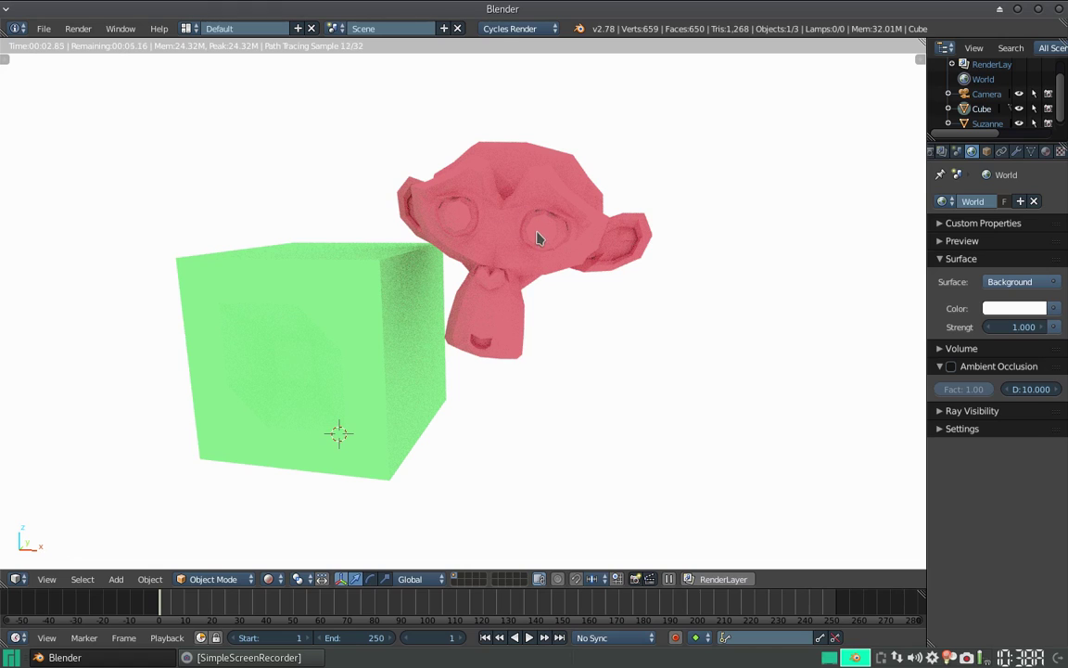
left_click(269, 579)
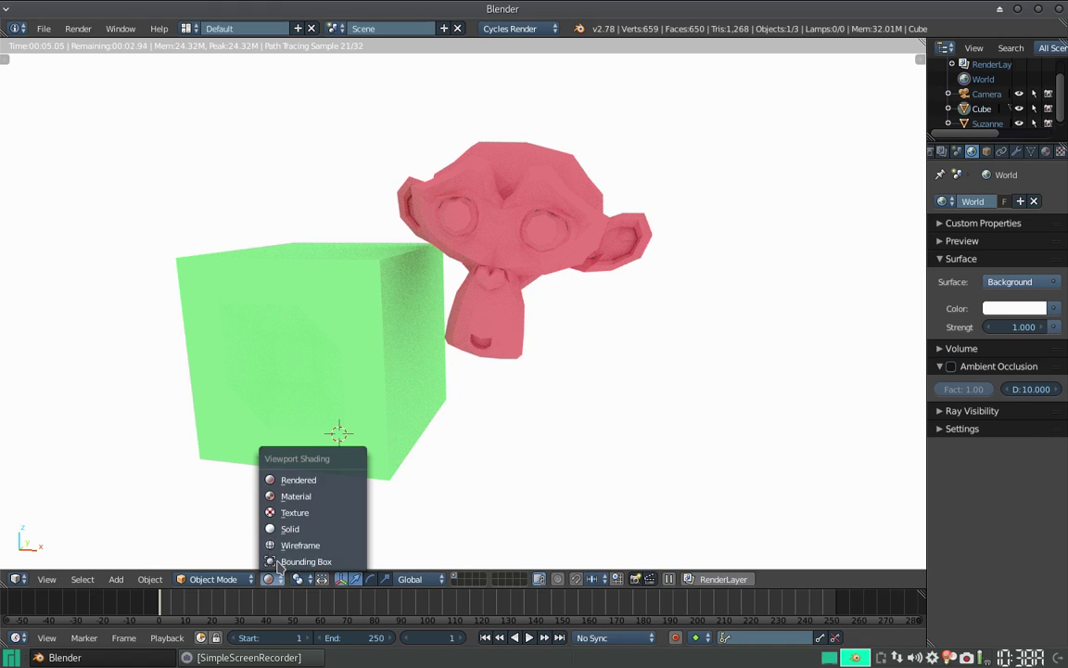
left_click(306, 496)
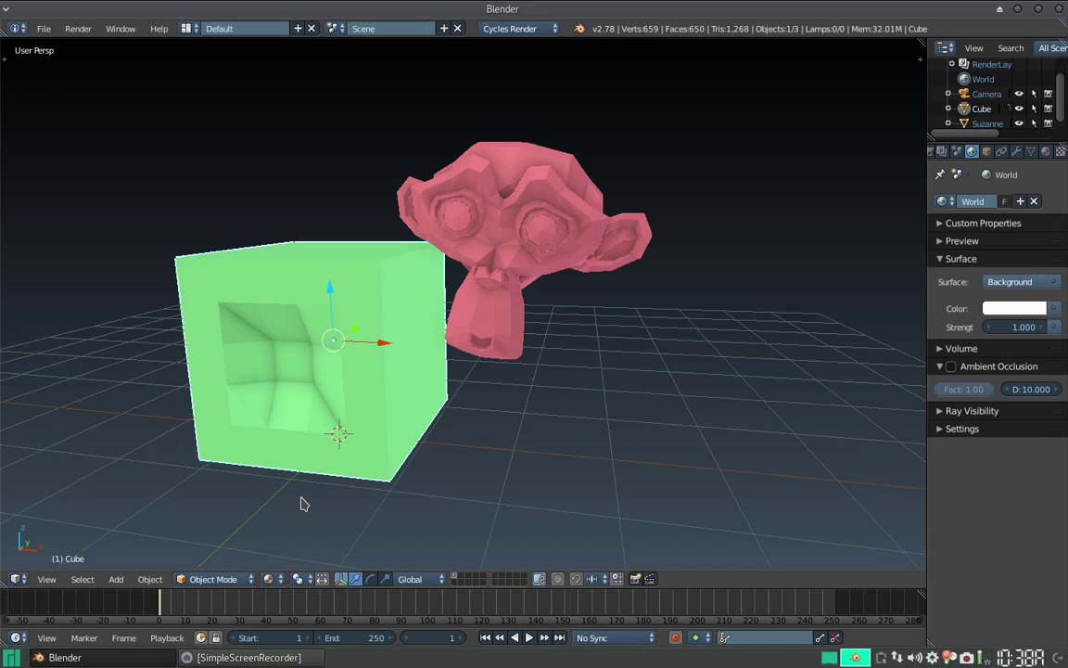
mouse_move(522, 243)
middle_mouse_down()
mouse_move(544, 255)
mouse_move(534, 231)
mouse_move(572, 214)
middle_mouse_up()
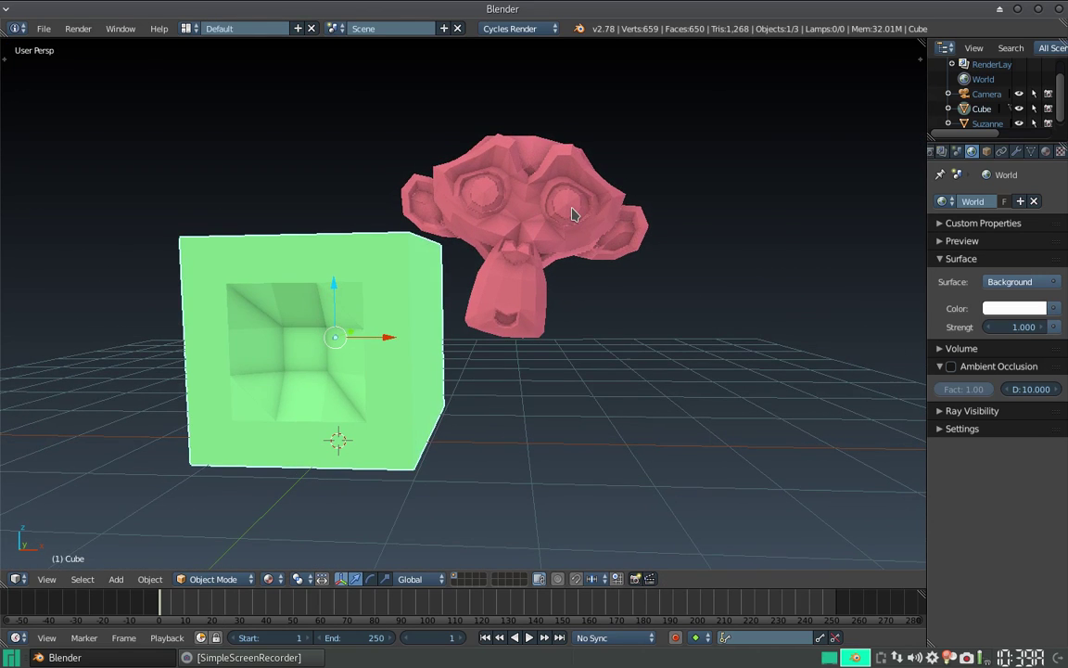
scroll(575, 218, "down", 3)
scroll(579, 264, "up", 5)
scroll(579, 269, "up", 2)
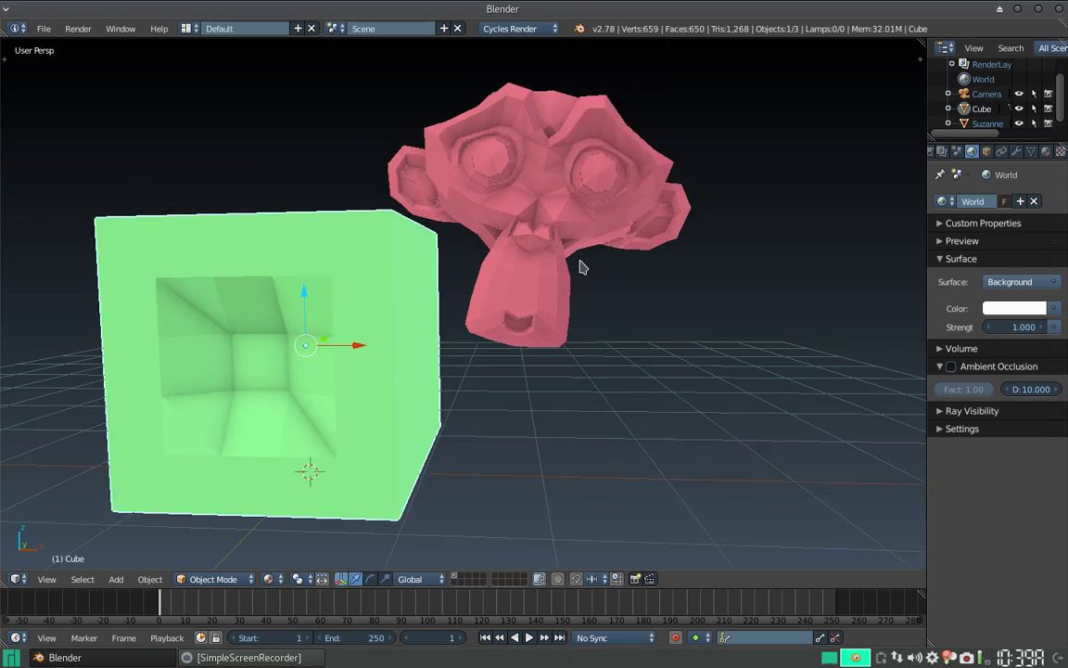
scroll(580, 267, "down", 4)
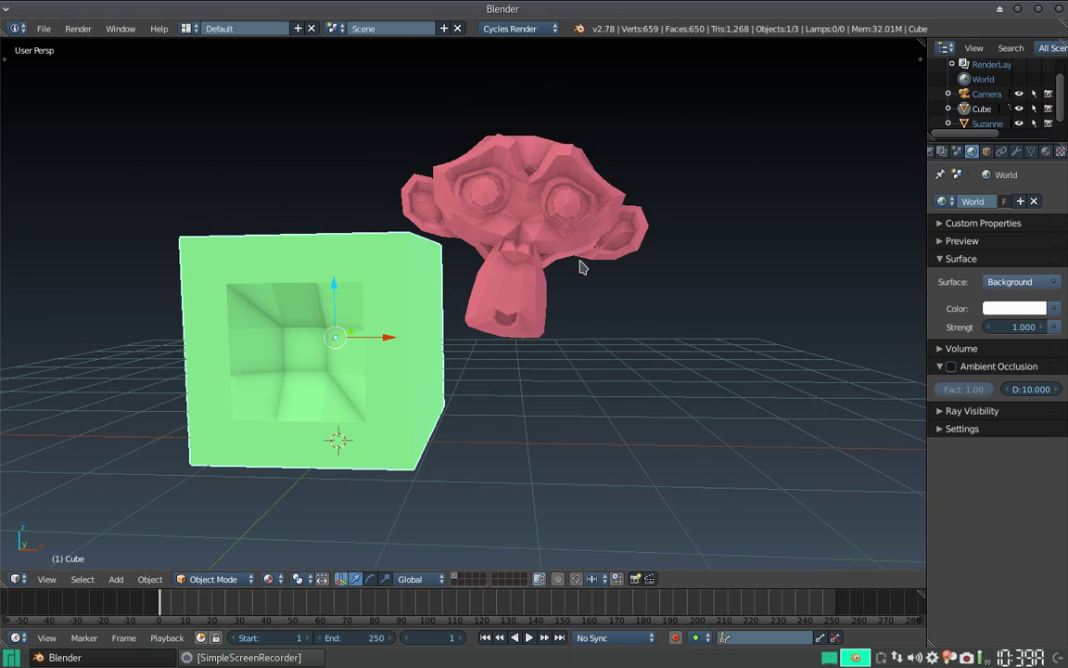